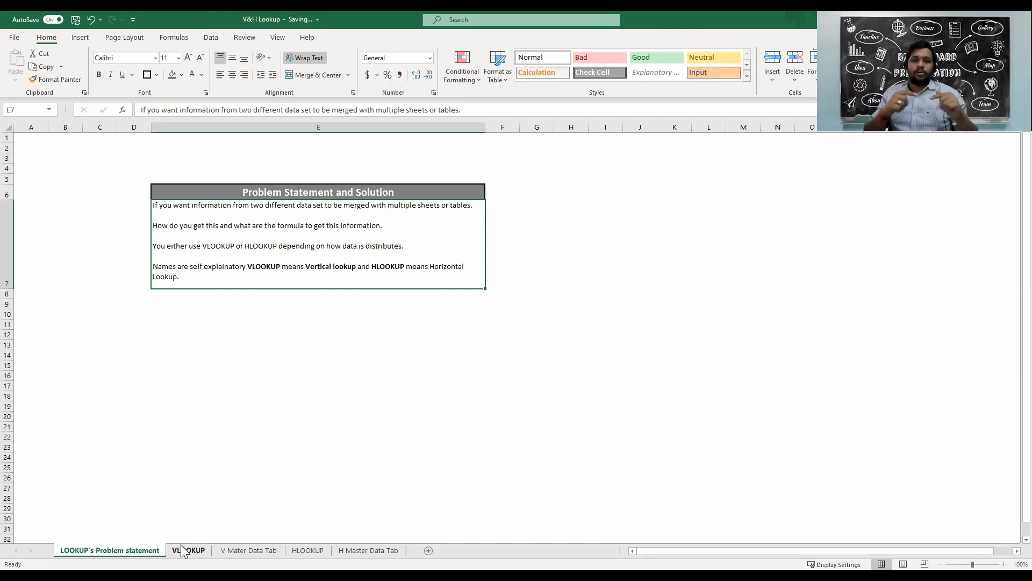
Open the VLOOKUP sheet and examine its Date, Product ID and Quantity columns.
click(183, 550)
click(108, 180)
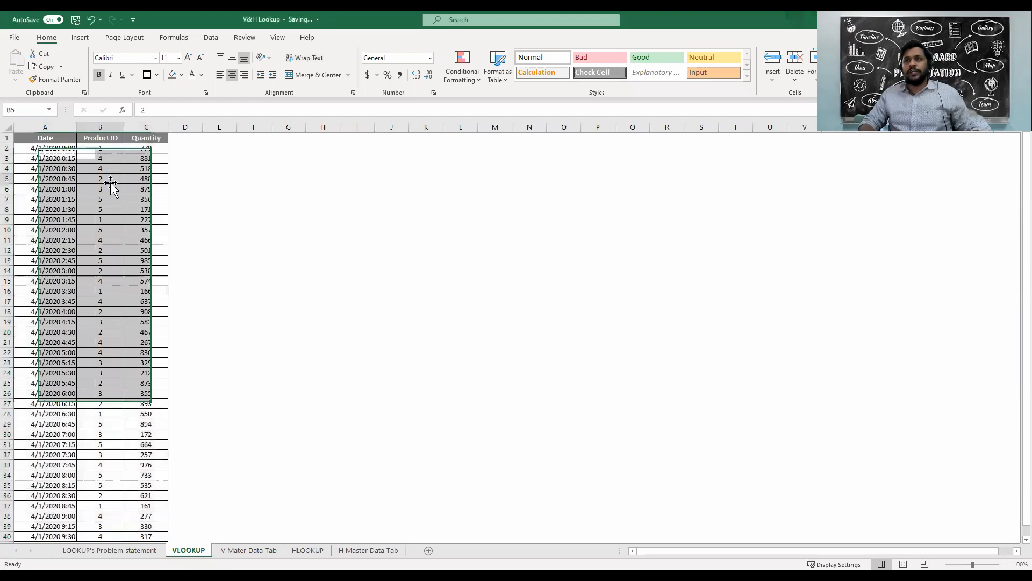
click(43, 147)
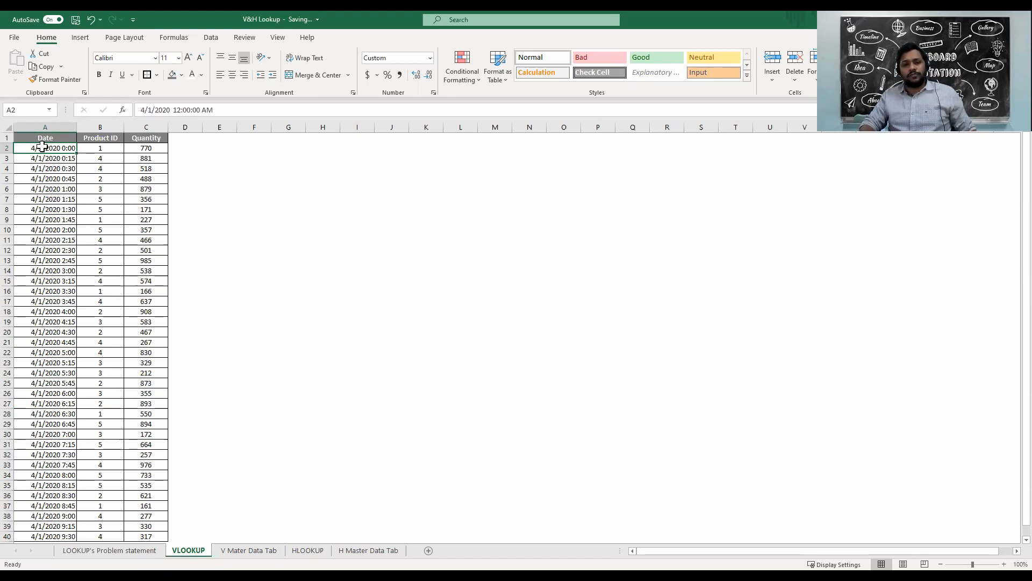
click(100, 151)
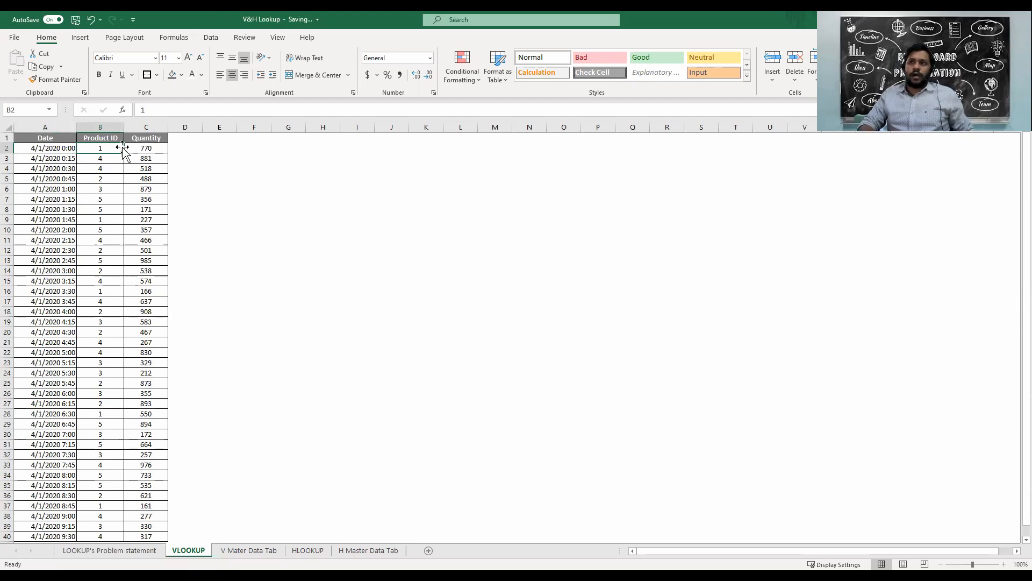
click(134, 146)
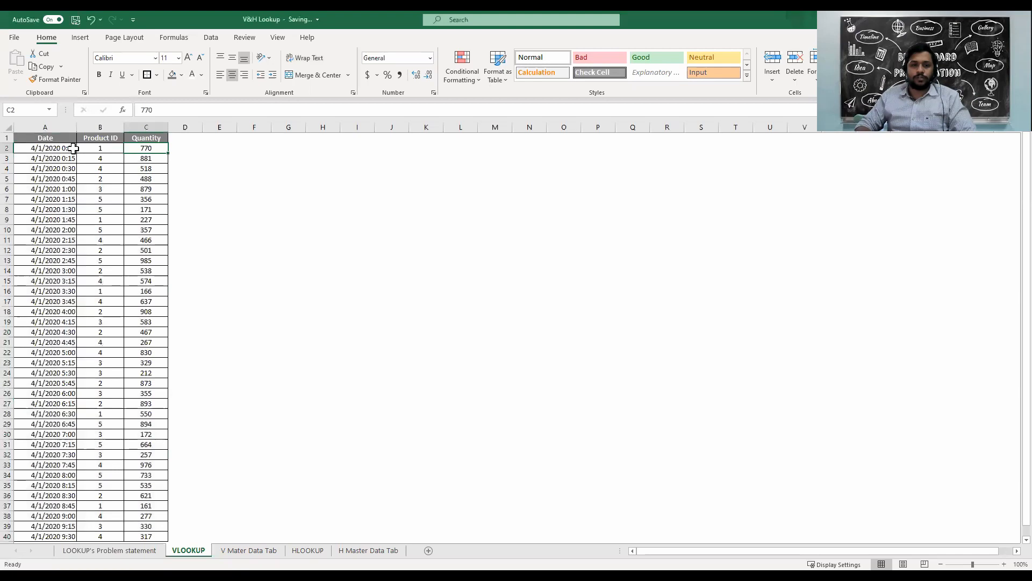
Autofit the column widths of the product table on the V Mater Data Tab sheet.
click(231, 550)
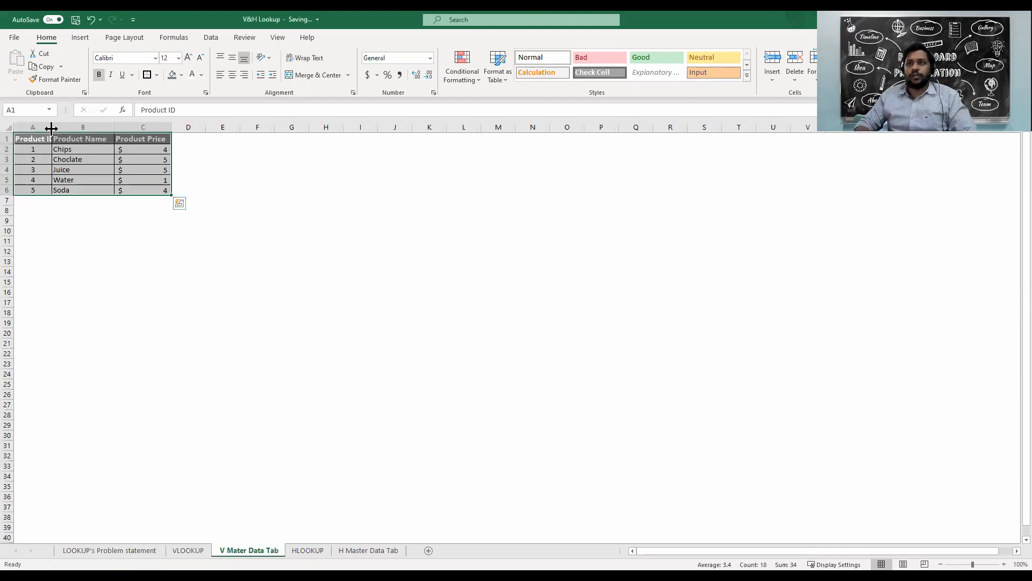
key(alt+h)
key(o)
key(i)
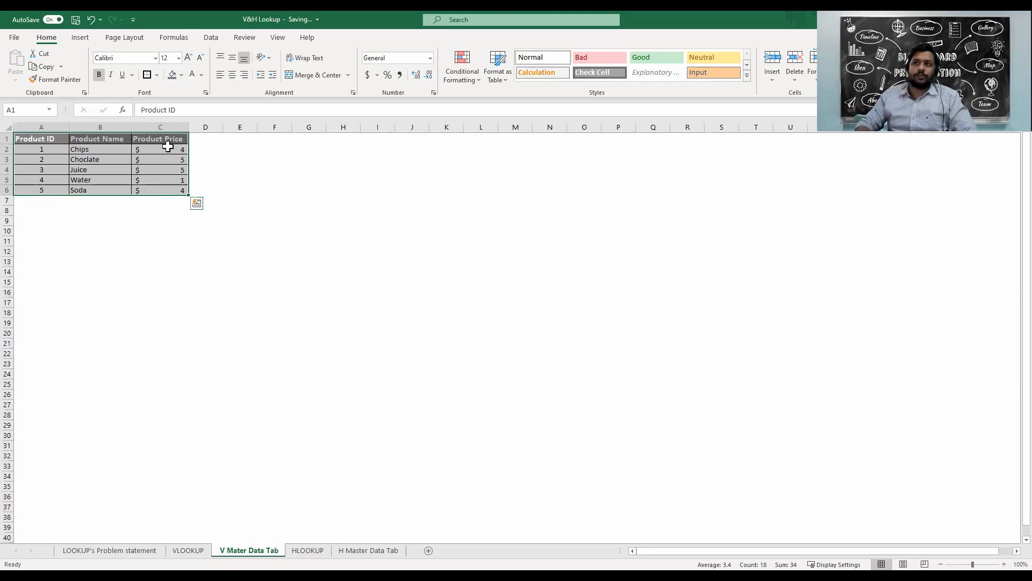
Examine the product rows with their IDs, names and prices in the master table.
click(168, 147)
click(55, 160)
drag(55, 159, 178, 163)
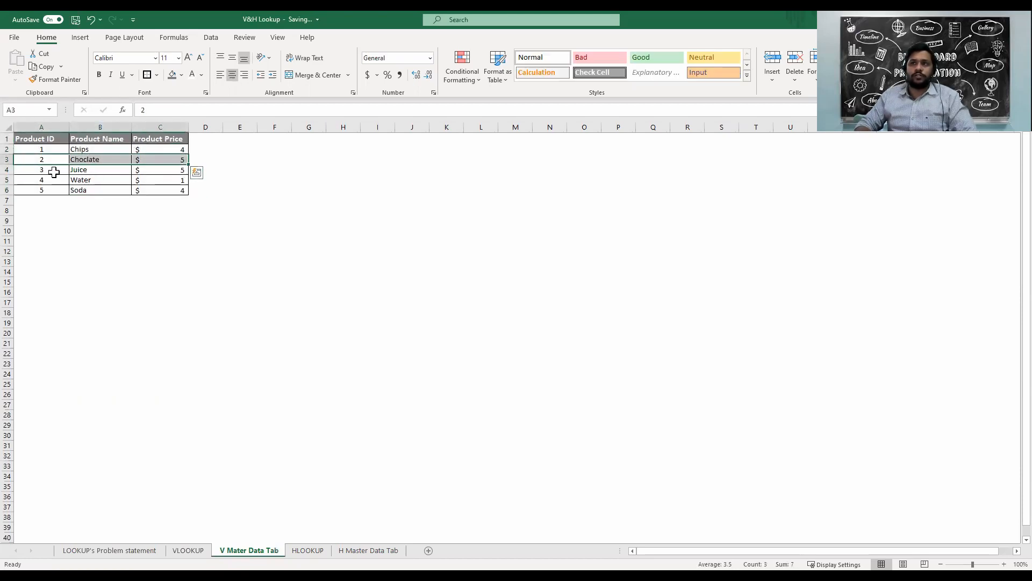
drag(46, 171, 156, 192)
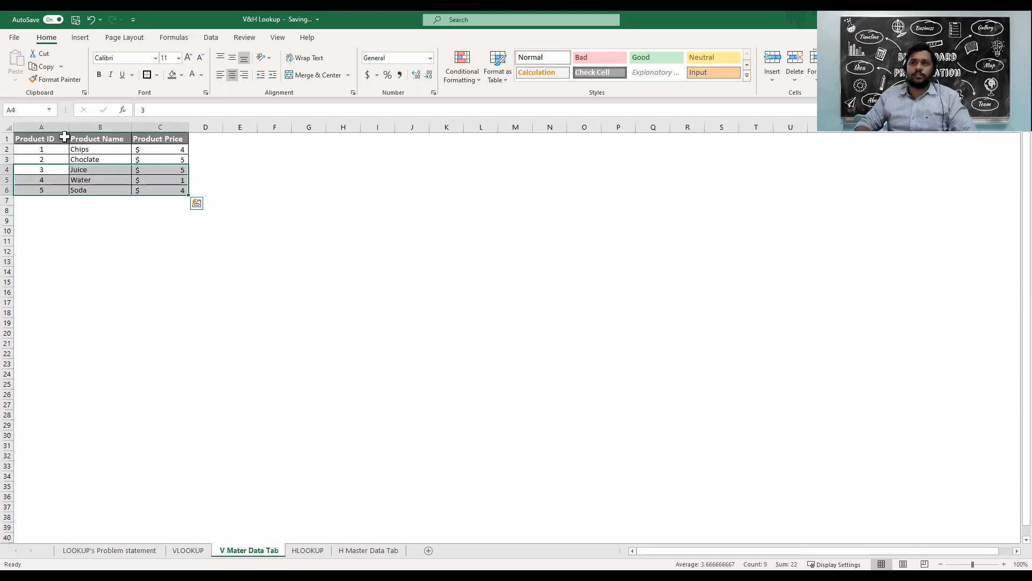
Copy the Product Name and Product Price headers from V Mater Data Tab into D1:E1 of the VLOOKUP sheet and autofit column D.
click(188, 550)
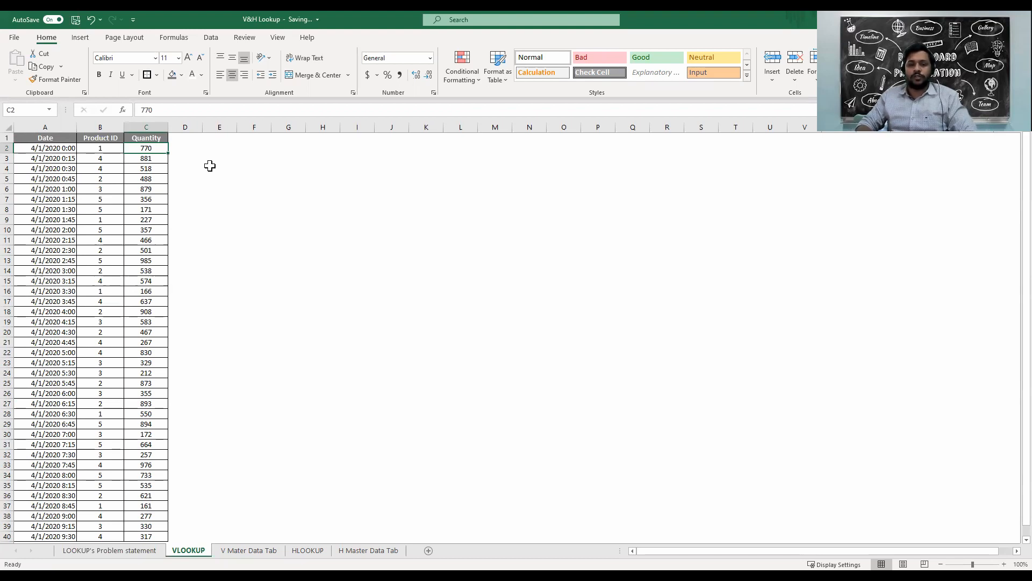
click(189, 149)
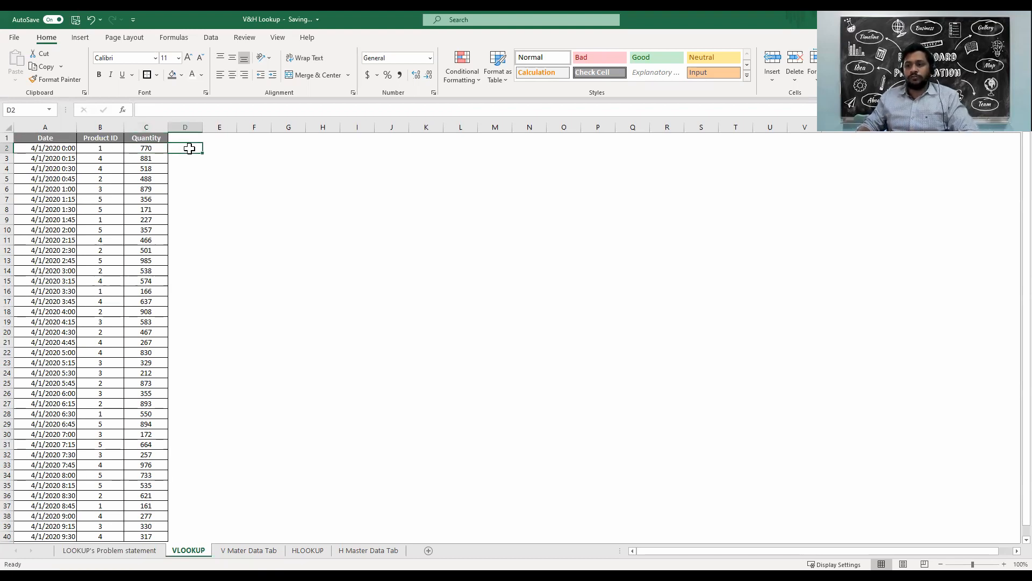
key(ctrl+Page_Down)
click(103, 139)
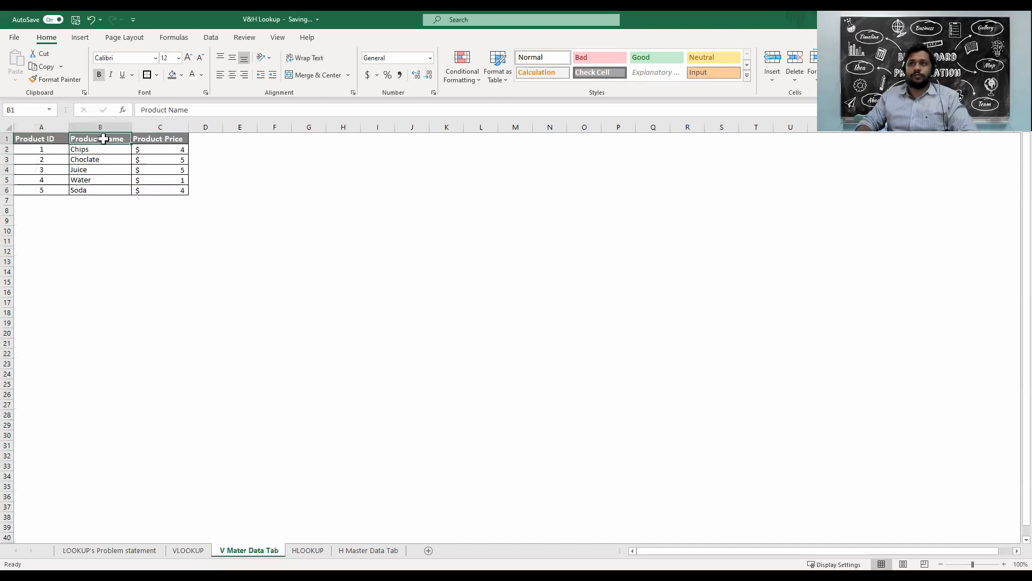
key(shift+Right)
key(ctrl+c)
key(ctrl+v)
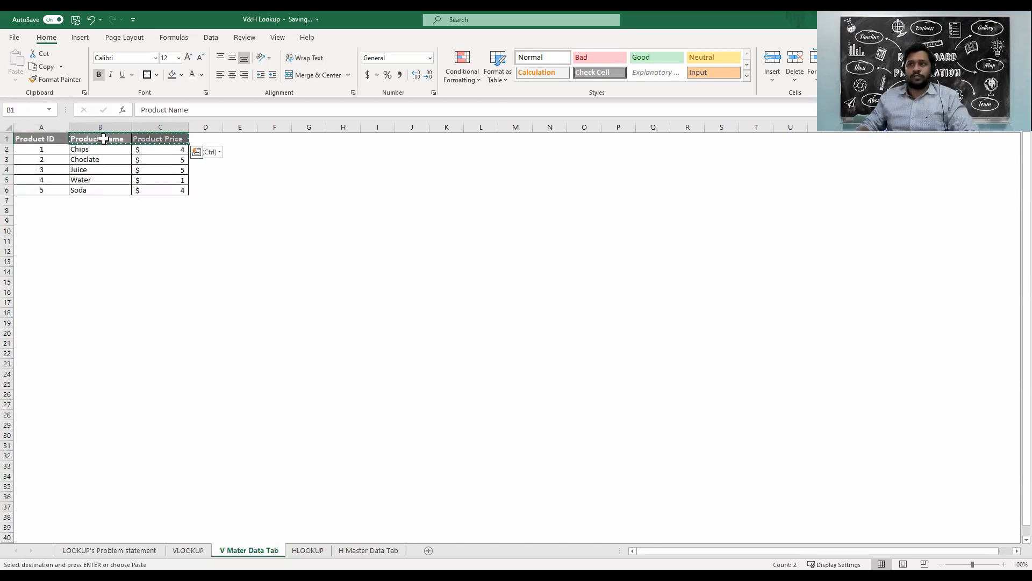
key(ctrl+Page_Up)
key(Up)
key(ctrl+v)
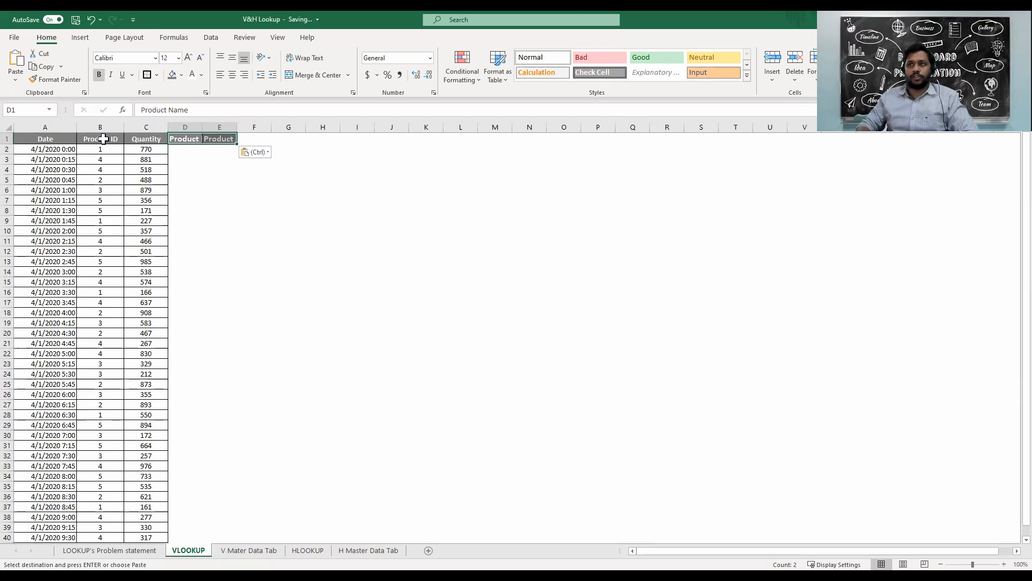
double_click(201, 129)
click(188, 153)
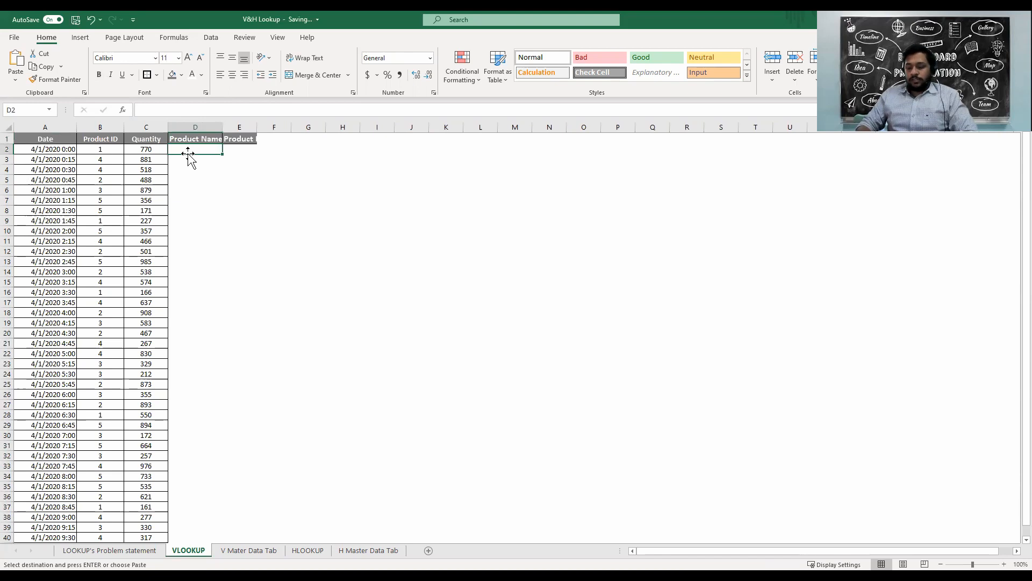
text(+)
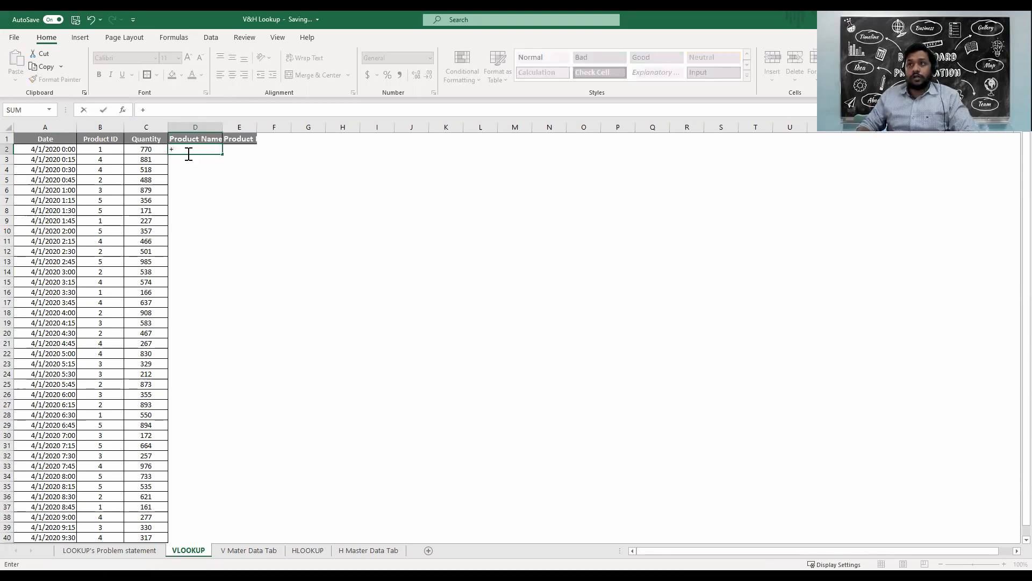
text(VLOOKUP()
key(Left)
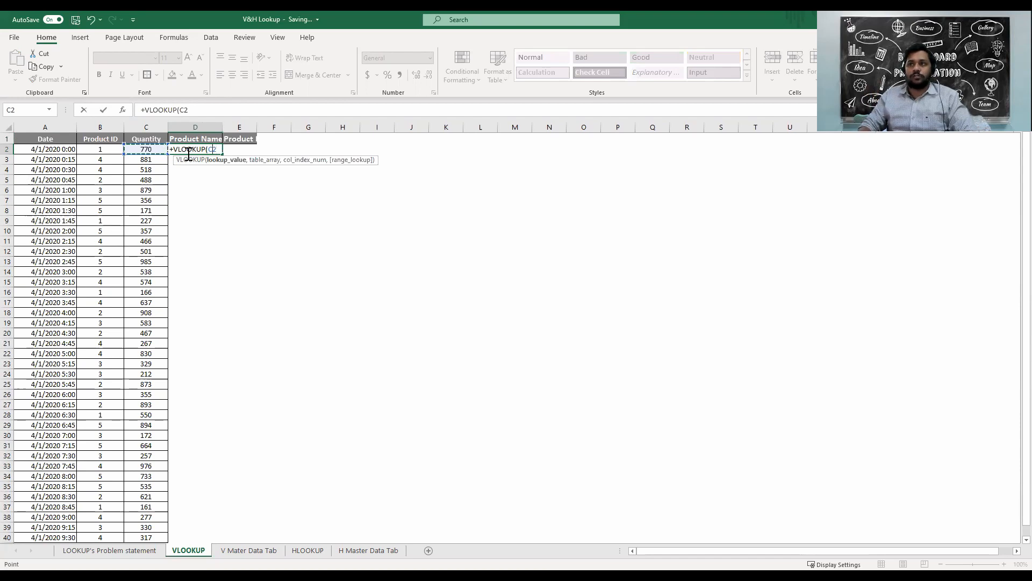
key(Escape)
Begin a VLOOKUP formula in D2 of the VLOOKUP sheet with B2 as the lookup value.
text(=)
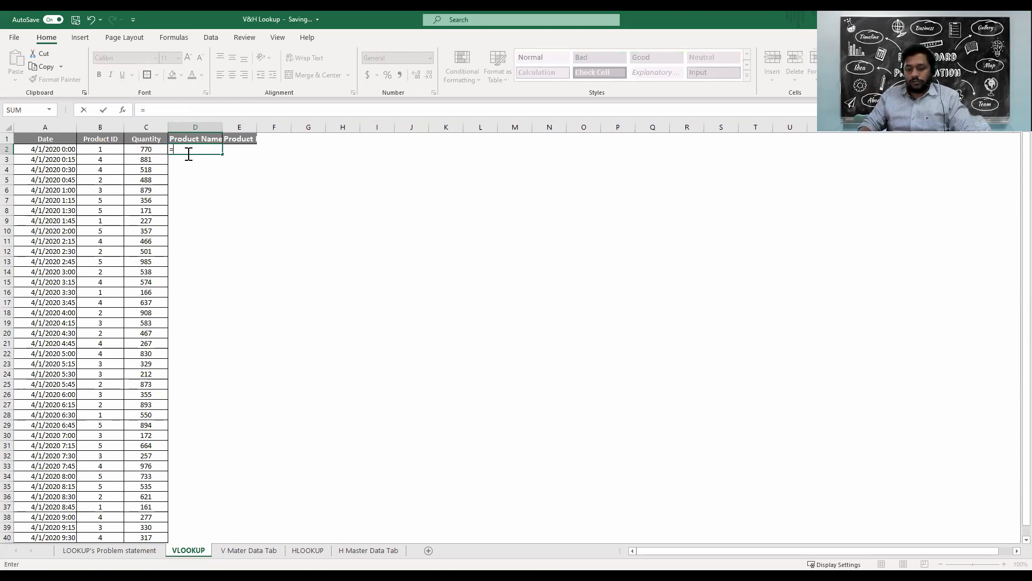
text(V)
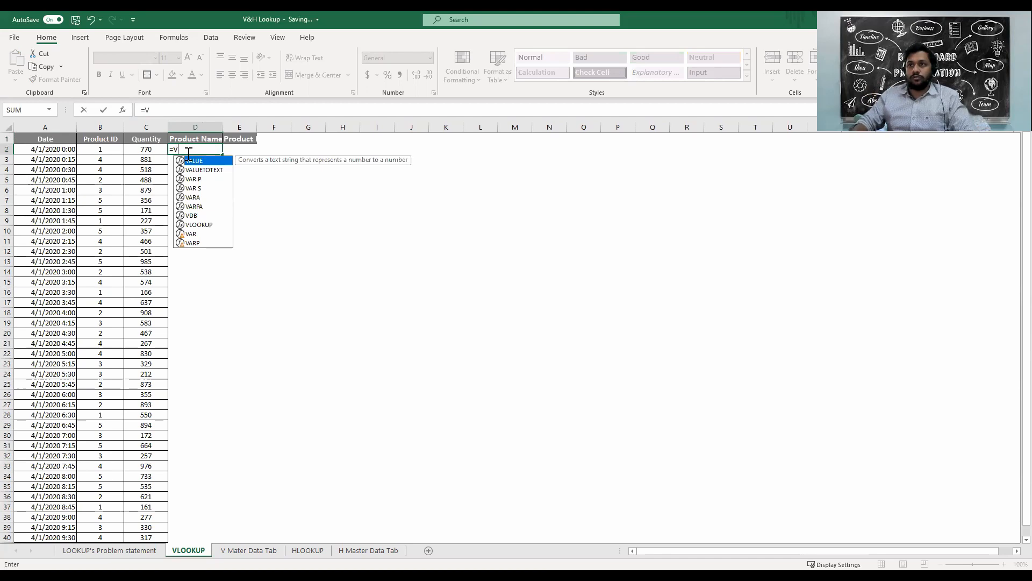
text(lo)
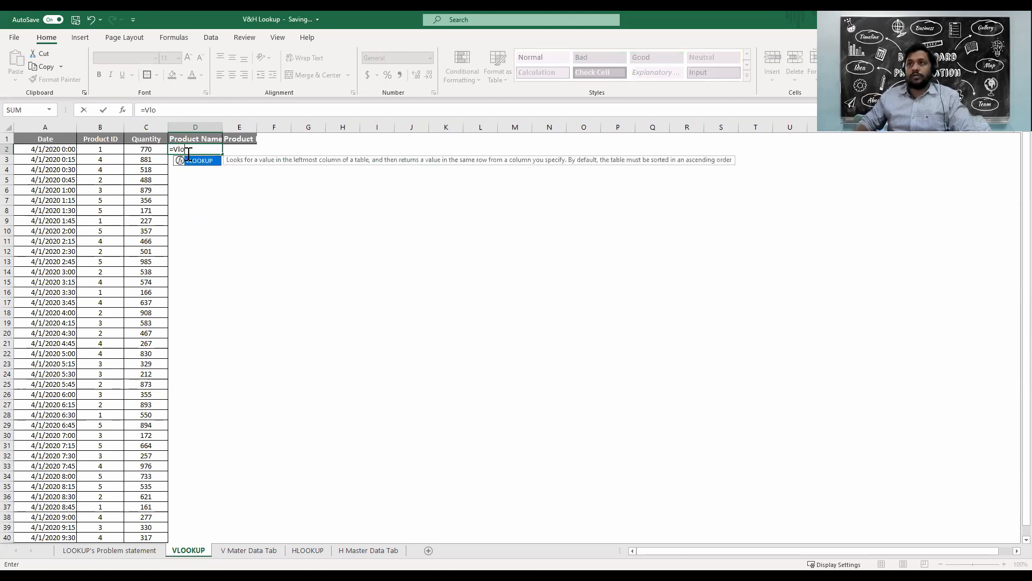
key(Tab)
key(Left)
key(Left)
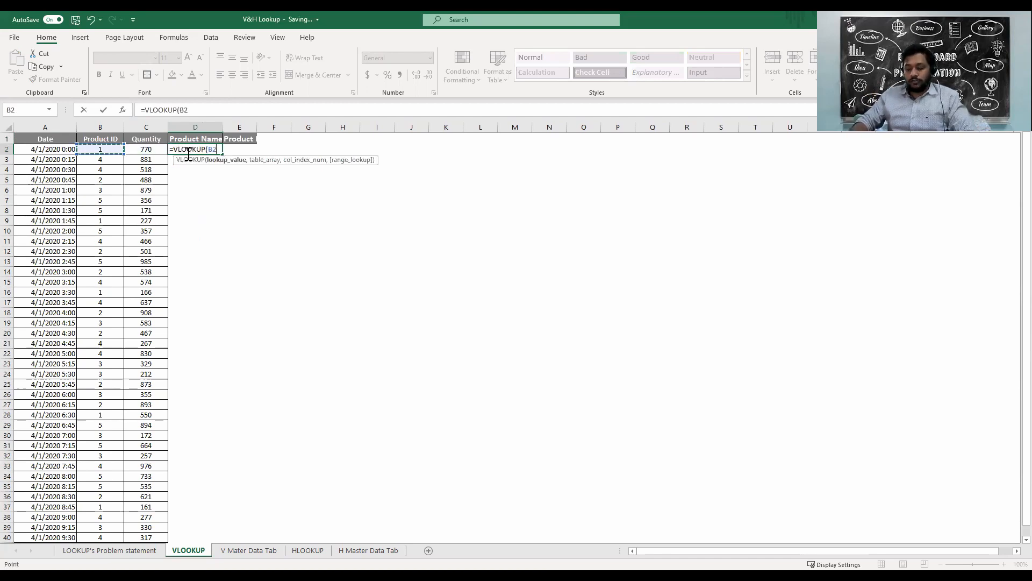
text(,)
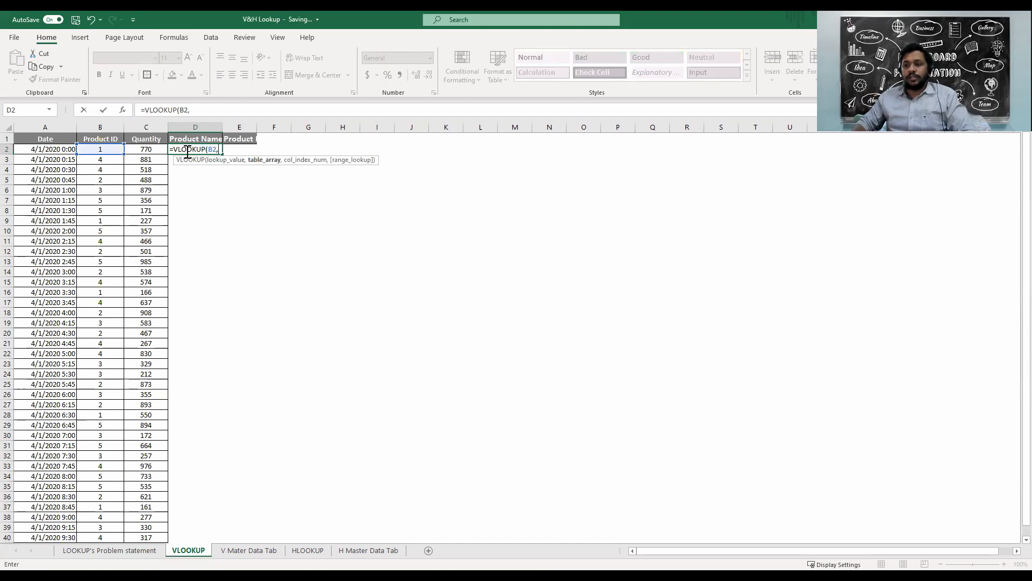
Set the formula's table array to the range A1:B6 on the V Mater Data Tab sheet.
key(ctrl+Page_Down)
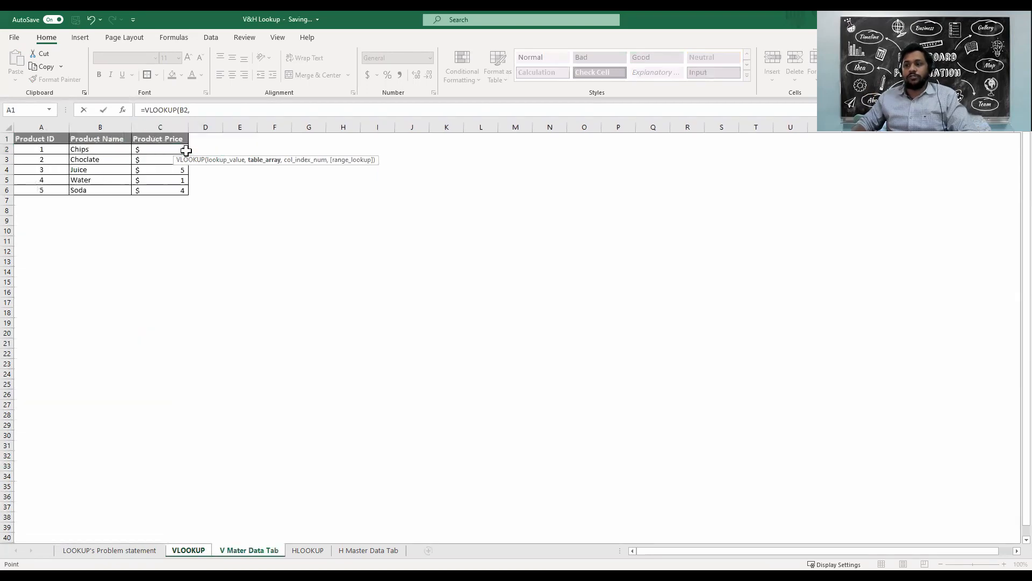
key(Left)
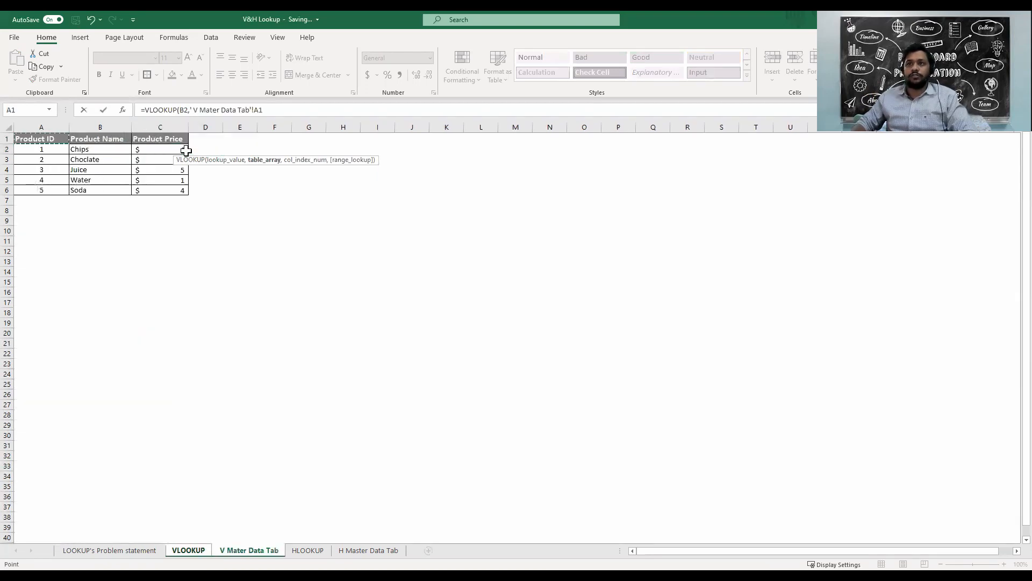
key(shift+Right)
key(shift+Down)
key(shift+Down)
key(shift+Down)
key(shift+Down)
key(shift+Down)
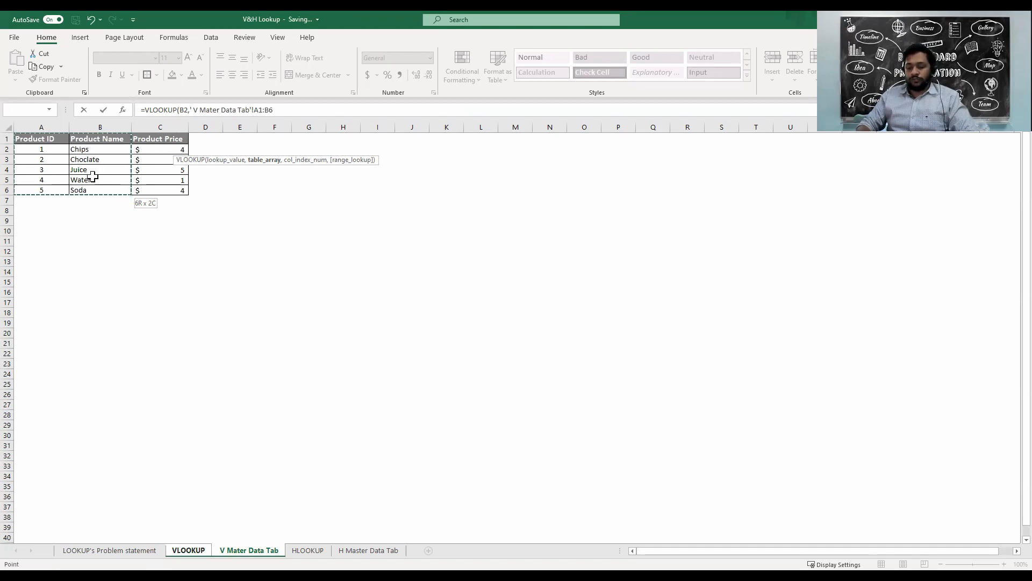
Complete the VLOOKUP formula with column index 2 and 0 for an exact match, and enter it.
text(,2)
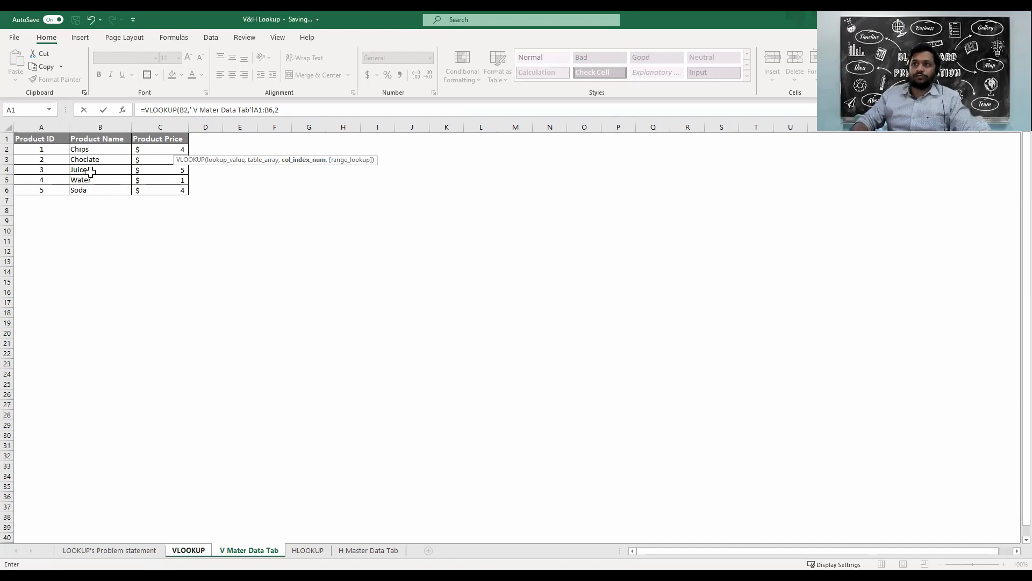
text(,0)
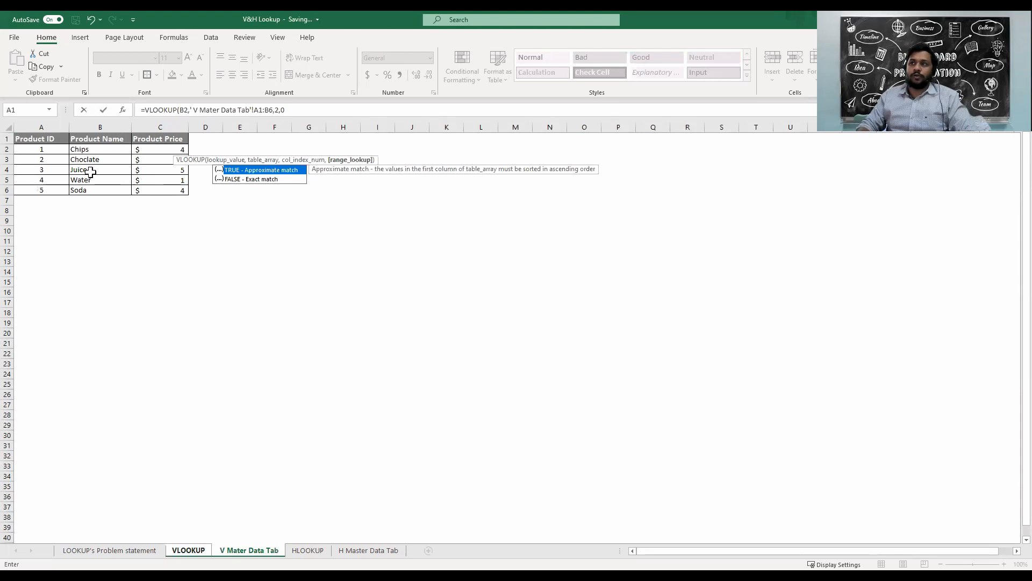
text(1)
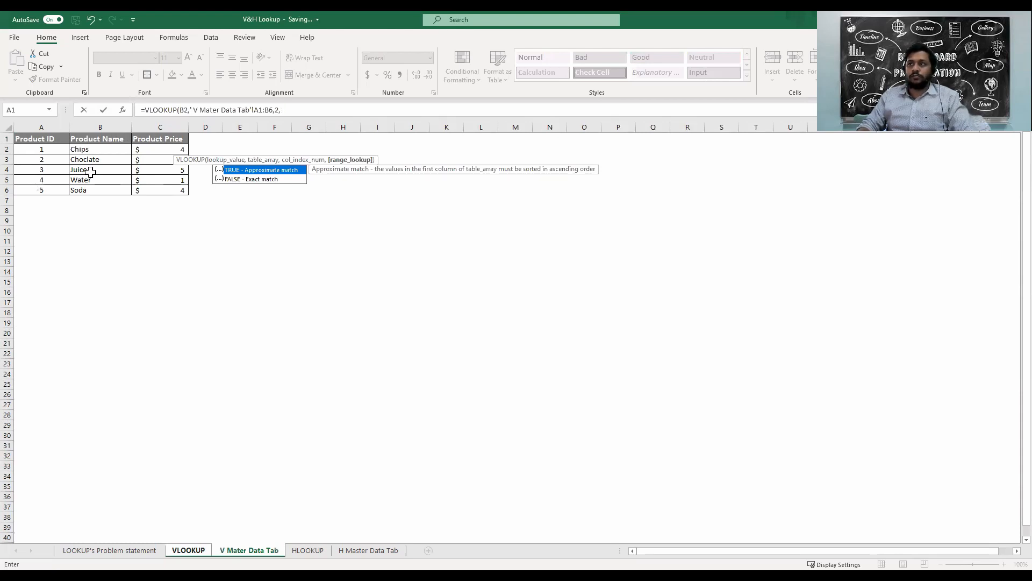
text(0))
key(Return)
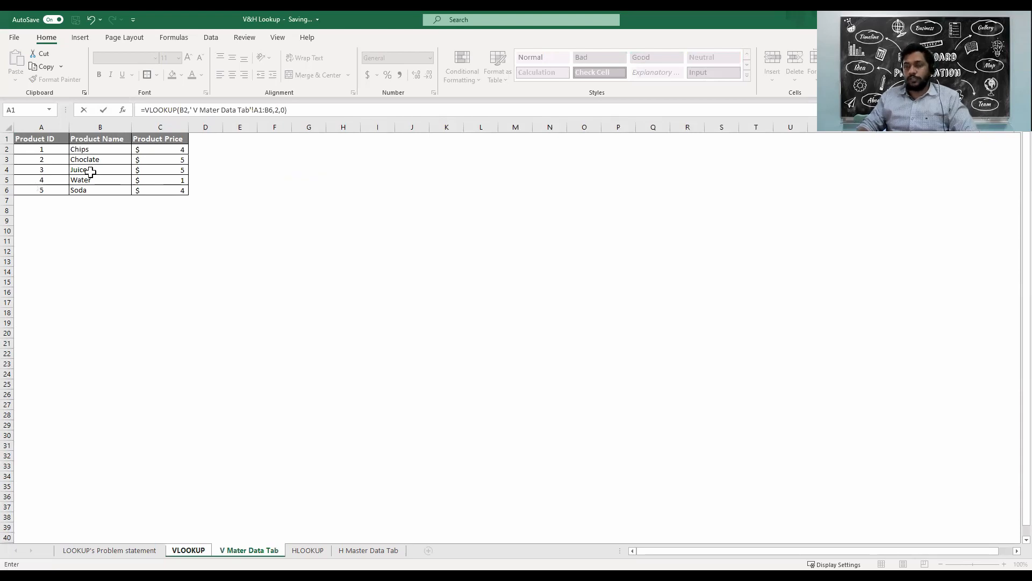
key(Return)
Widen the Product Name column slightly and fill the D2 formula down the whole column.
key(Up)
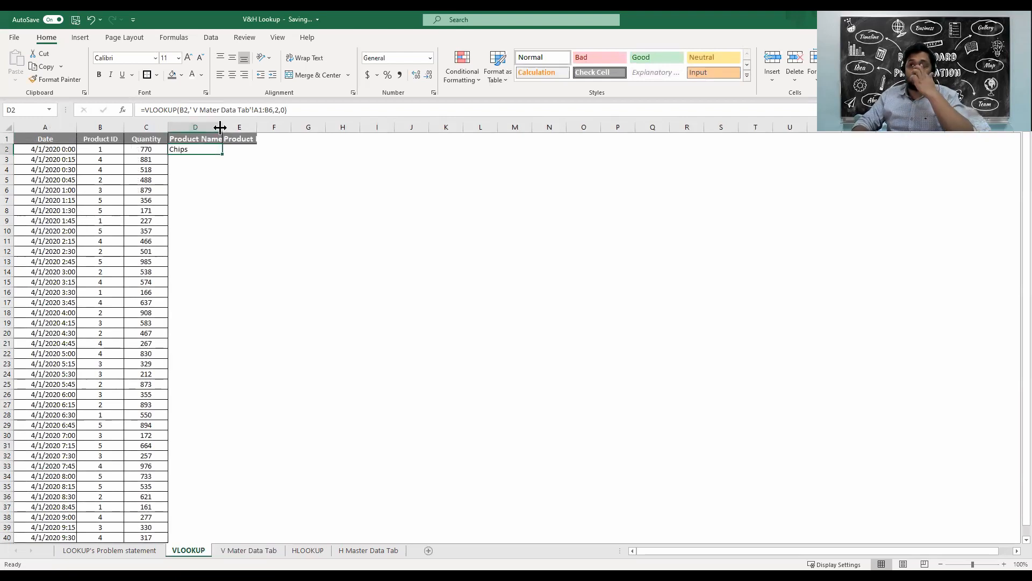
drag(220, 127, 232, 128)
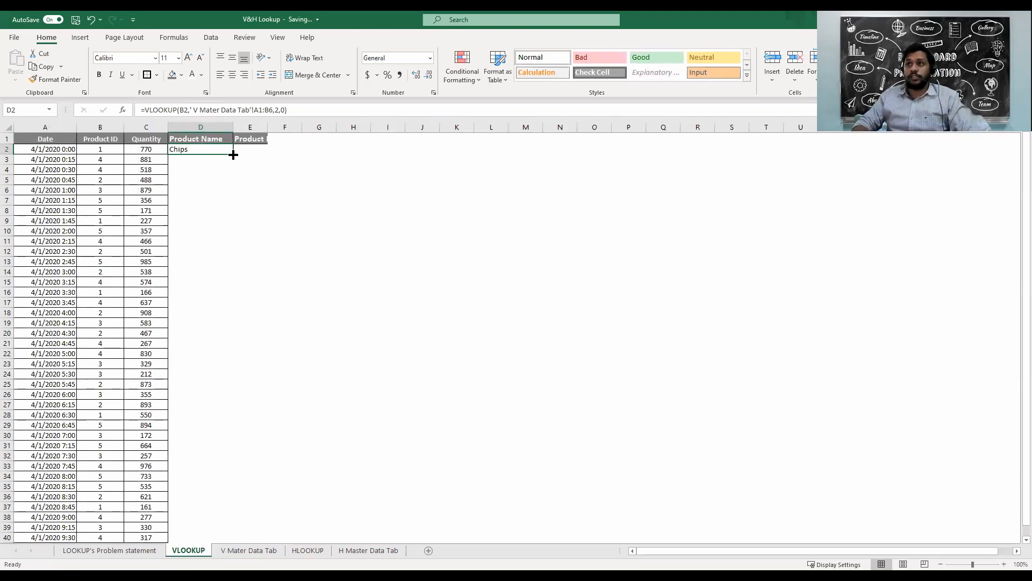
double_click(233, 155)
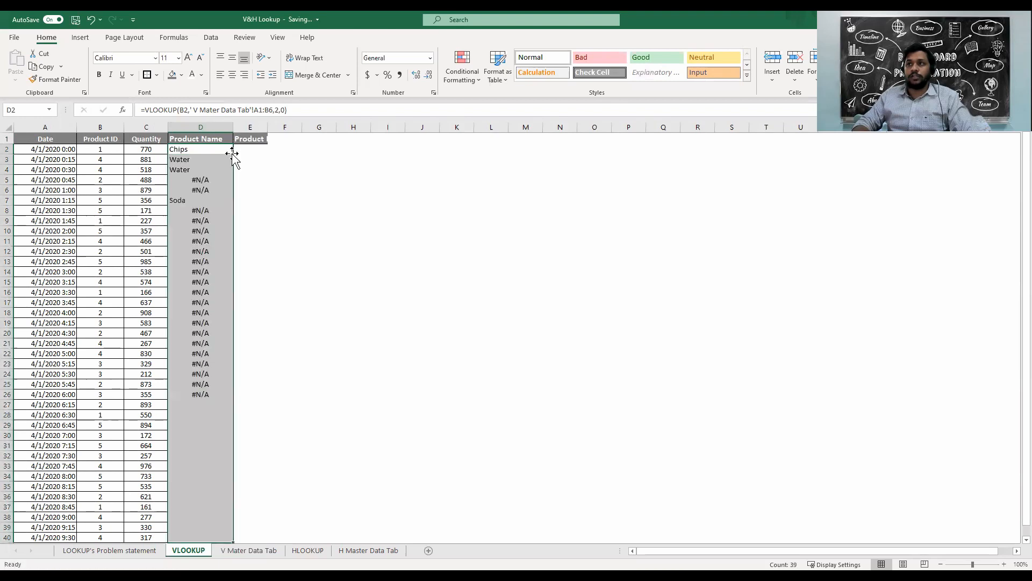
Inspect the table range referenced by the lookup formula in D5.
click(191, 181)
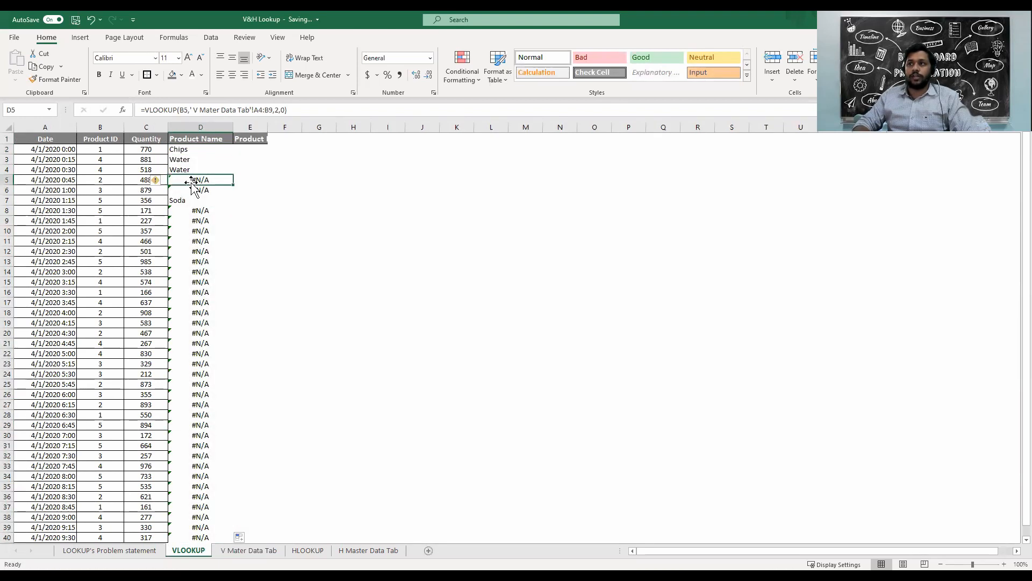
double_click(192, 181)
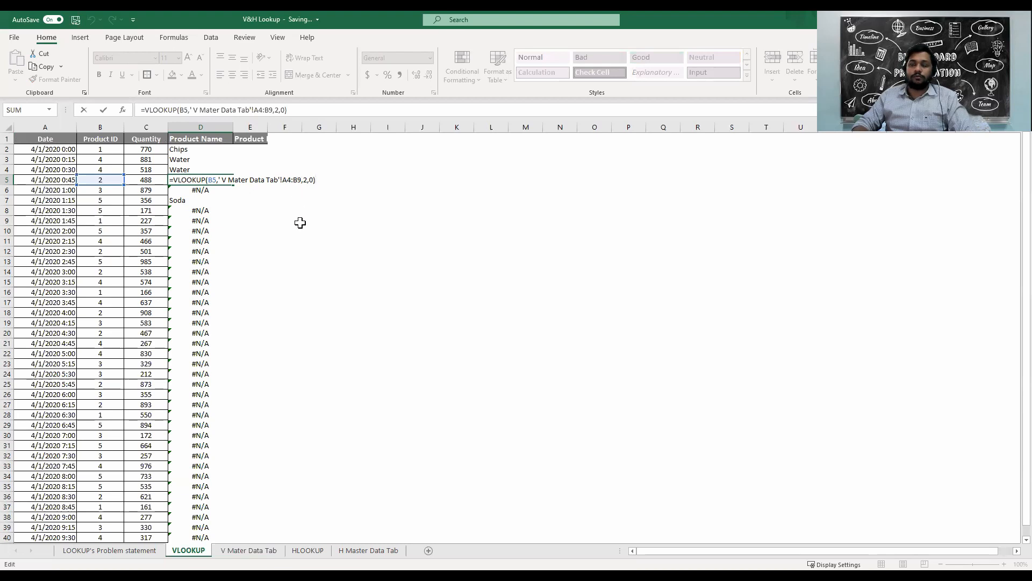
Make the table range in D2's VLOOKUP formula absolute as $A$1:$B$6 and enter it.
click(201, 152)
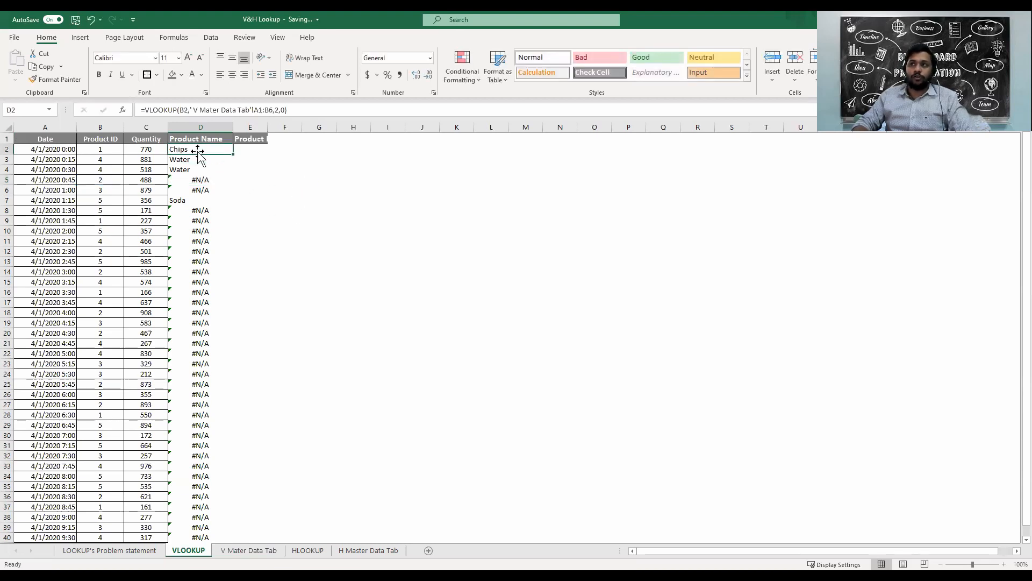
click(262, 109)
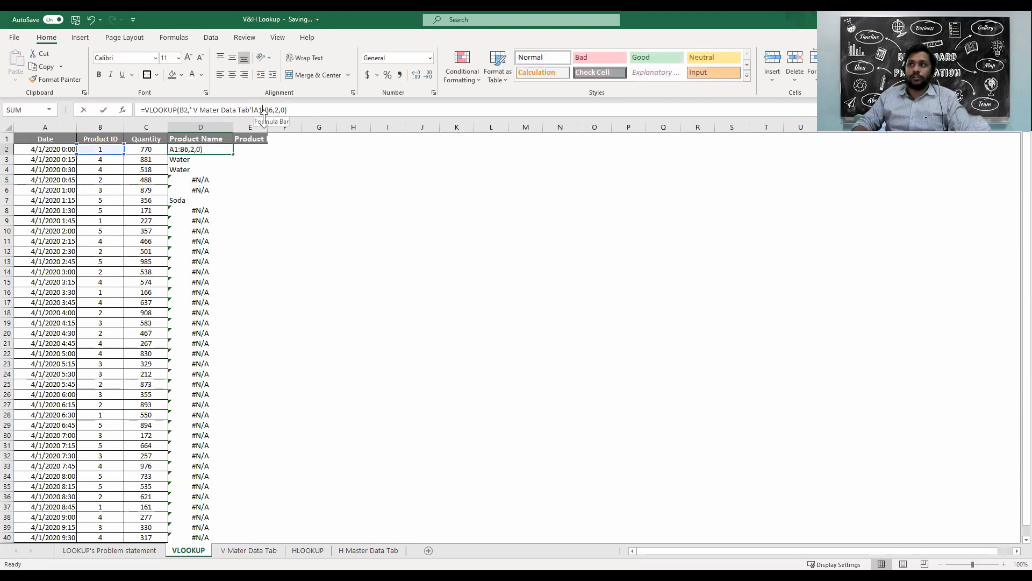
double_click(259, 110)
key(F4)
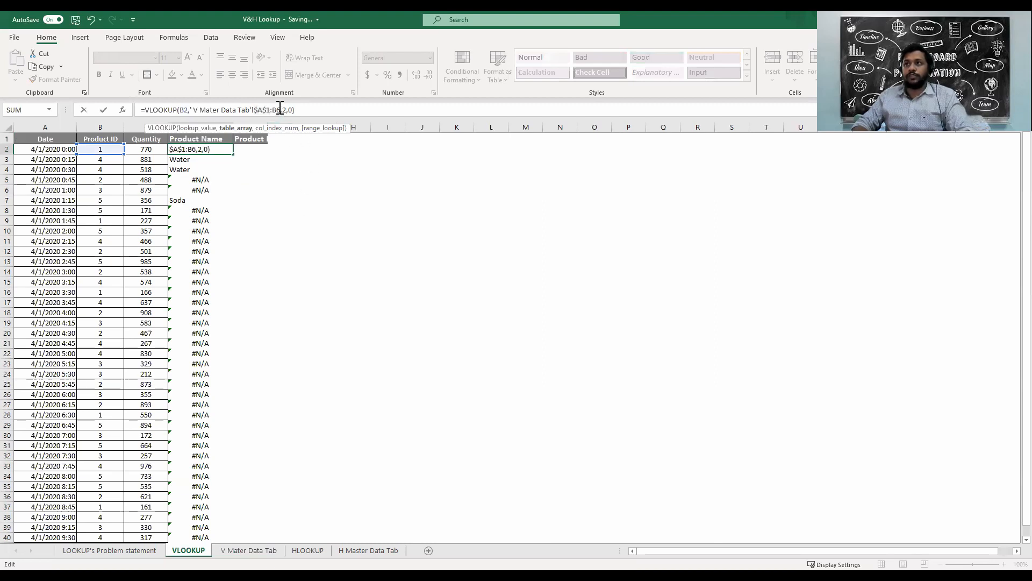
key(F4)
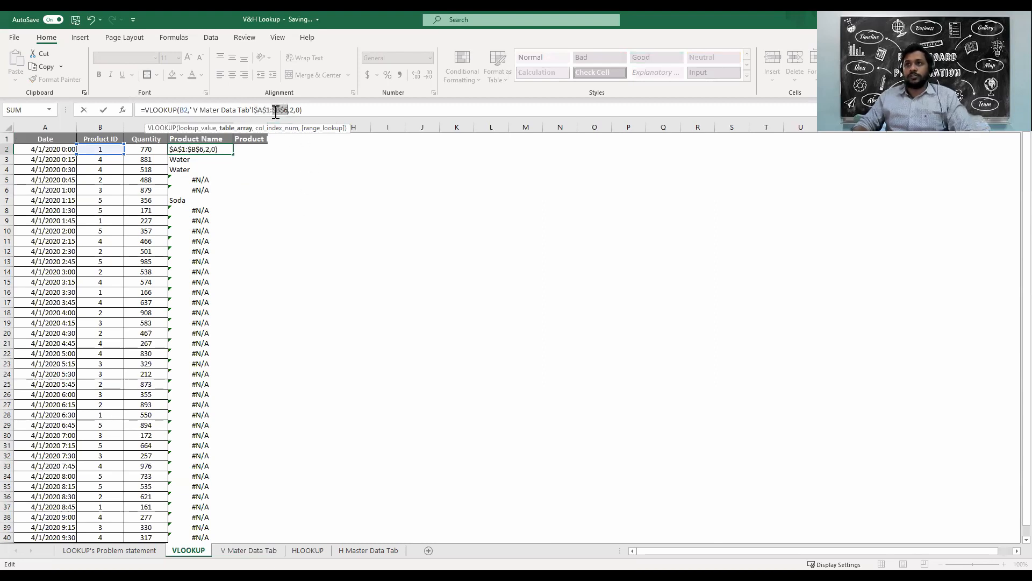
key(Return)
Fill the corrected D2 formula down the entire Product Name column.
key(Up)
key(ctrl+shift+Down)
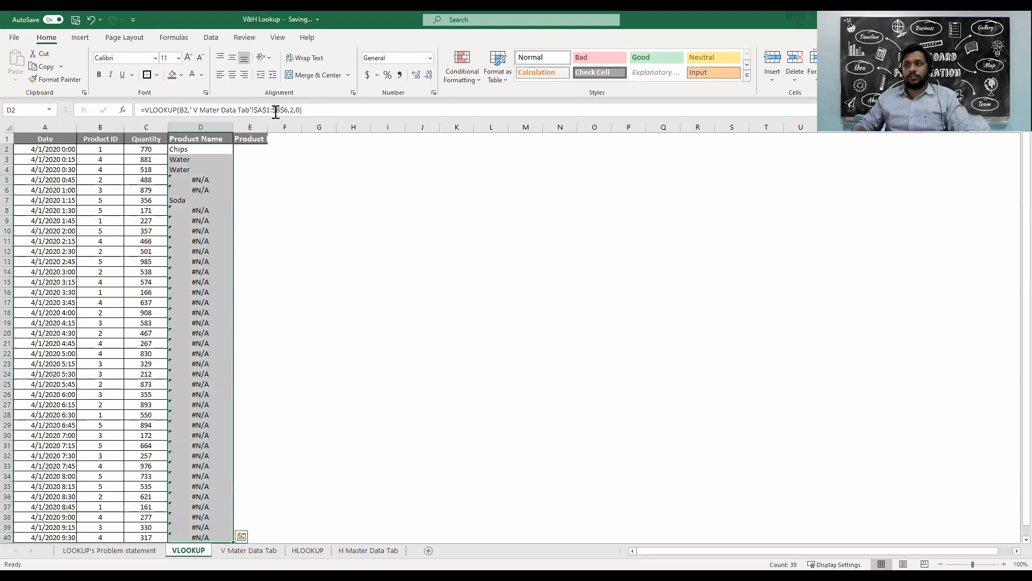
key(ctrl+d)
Review the looked-up product names down the Product Name column and return to D2.
key(Down)
key(Down)
key(Down)
key(Down)
key(Down)
key(Down)
key(Down)
key(Down)
key(Down)
key(Down)
key(Down)
key(Down)
key(Down)
key(Down)
key(Down)
key(Down)
key(Down)
key(Down)
key(Down)
key(Down)
key(Down)
key(Down)
key(Down)
key(Down)
key(ctrl+Up)
key(Down)
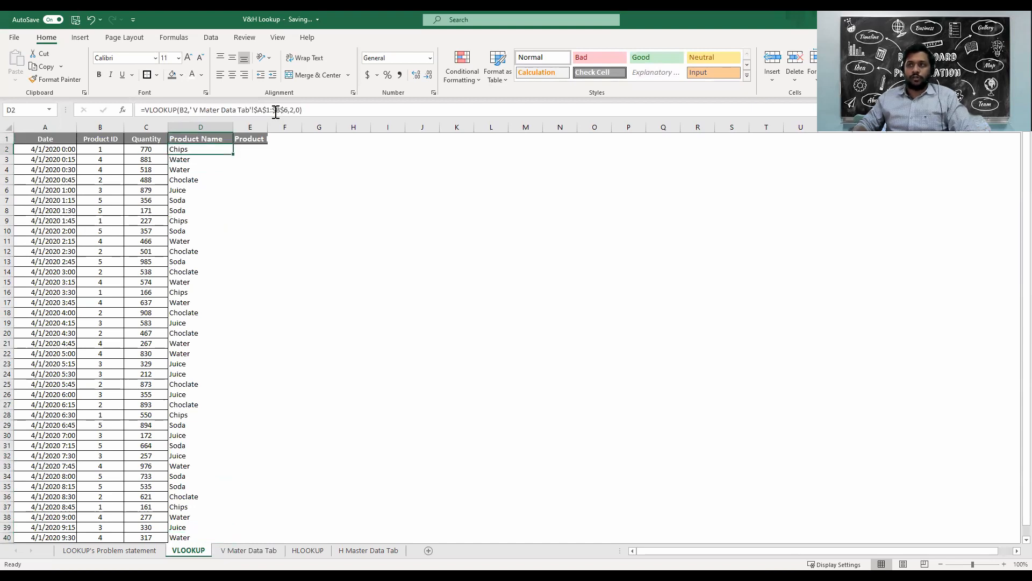
Widen the Product Price column to fit its header and copy the D2 lookup formula into E2.
key(Right)
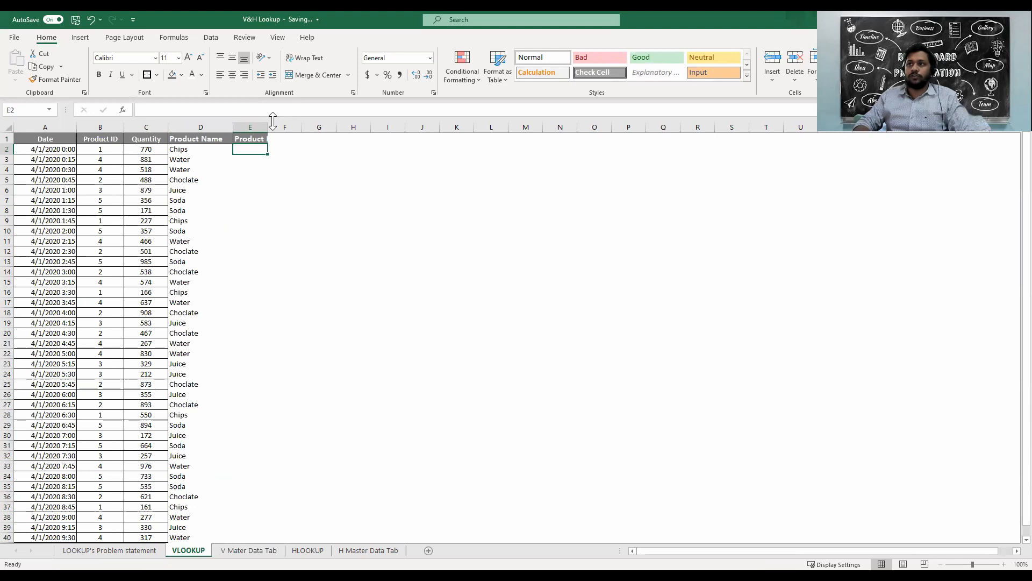
drag(268, 125, 292, 127)
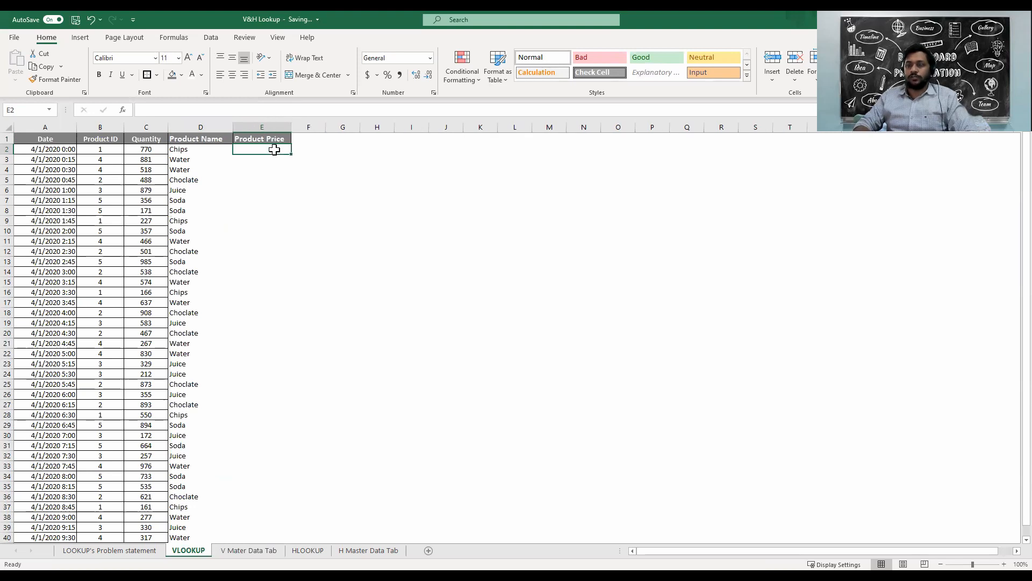
click(209, 149)
key(ctrl+c)
click(238, 149)
key(ctrl+v)
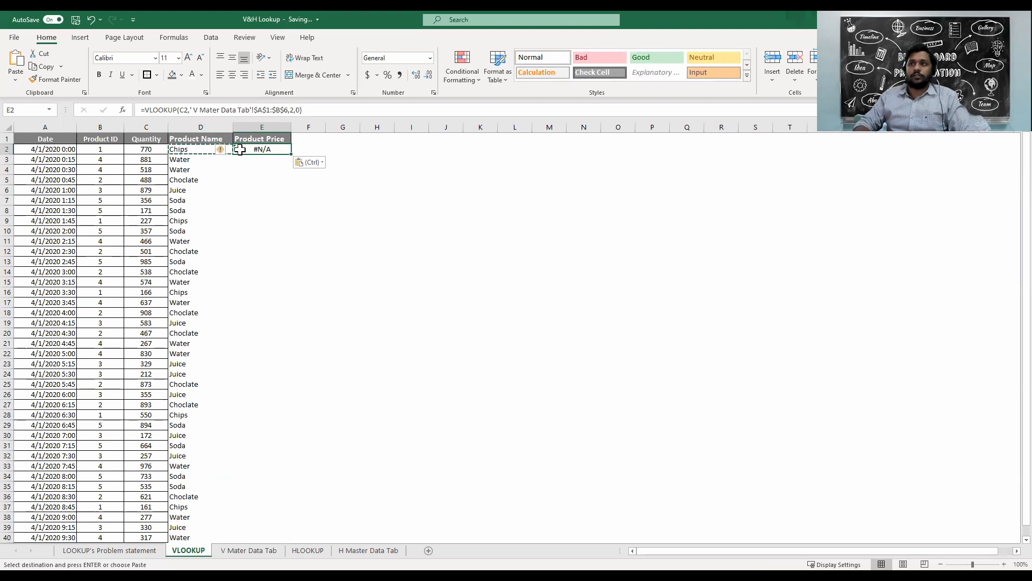
Change the lookup value in E2's VLOOKUP formula to the product ID in B2.
click(185, 109)
key(BackSpace)
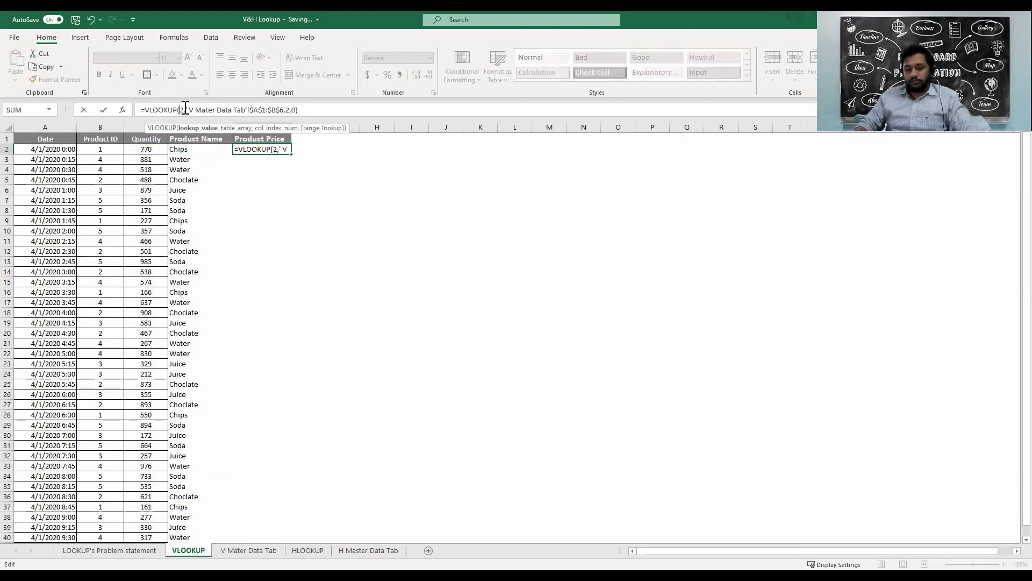
text(B)
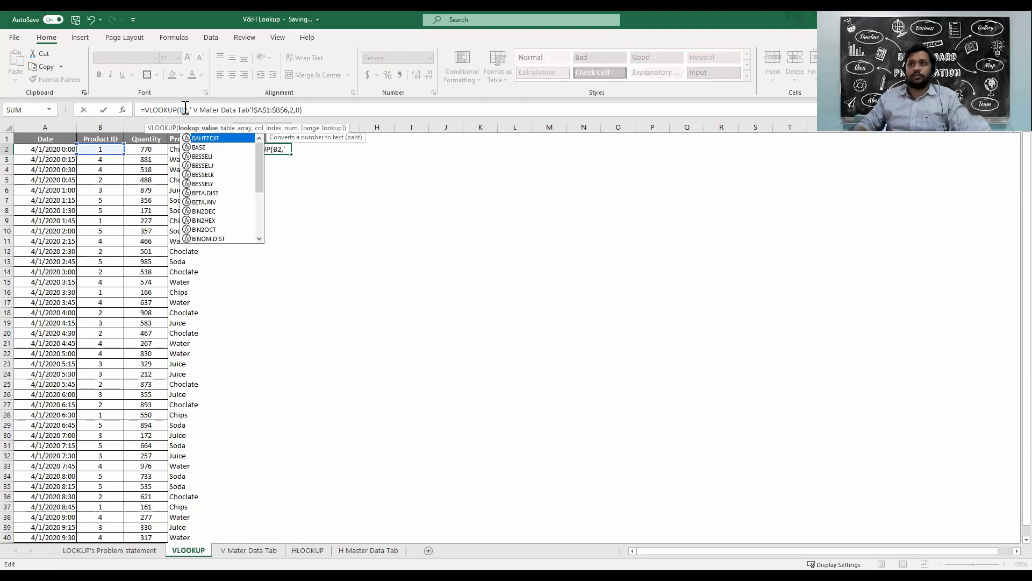
key(ctrl+Return)
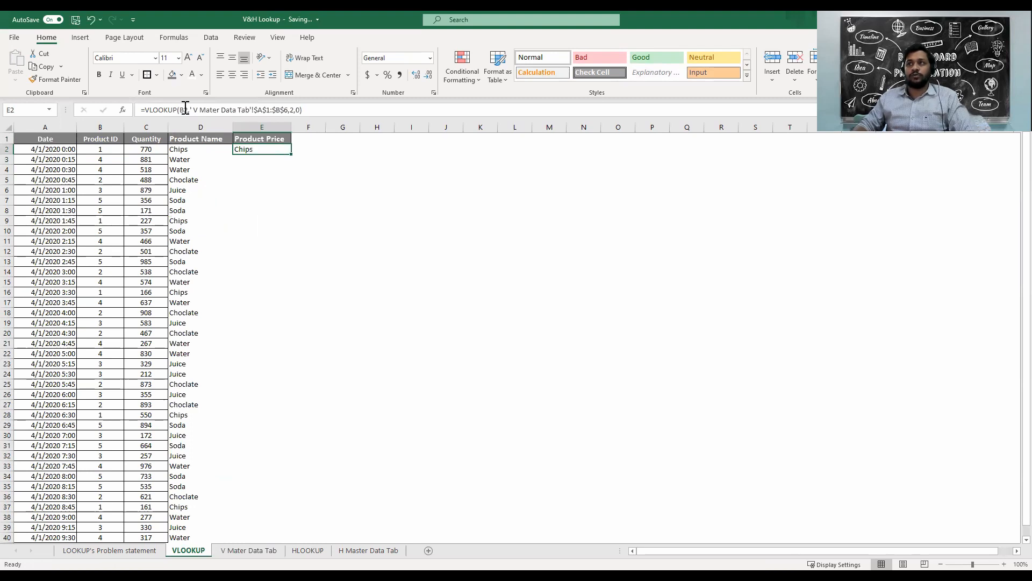
Extend the E2 formula's table range to $A$1:$C$6 and set its column index to 3.
click(279, 110)
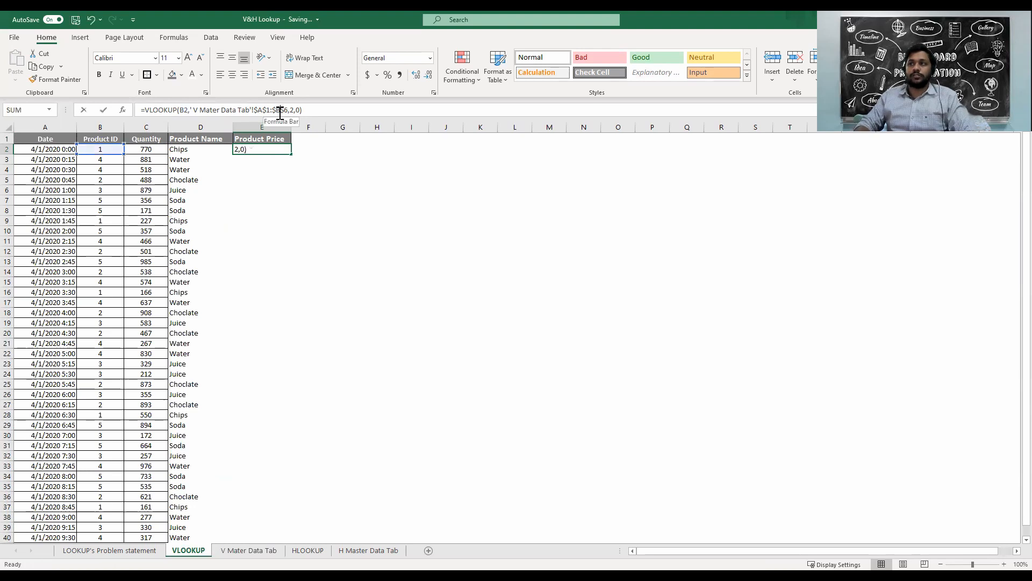
key(BackSpace)
text(C)
key(Right)
key(Delete)
text(3)
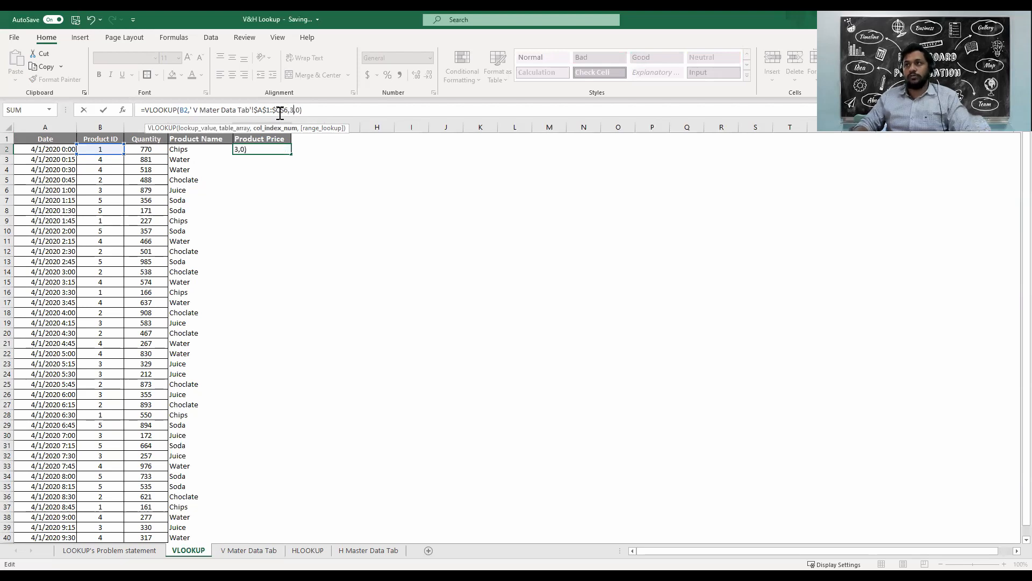
key(Return)
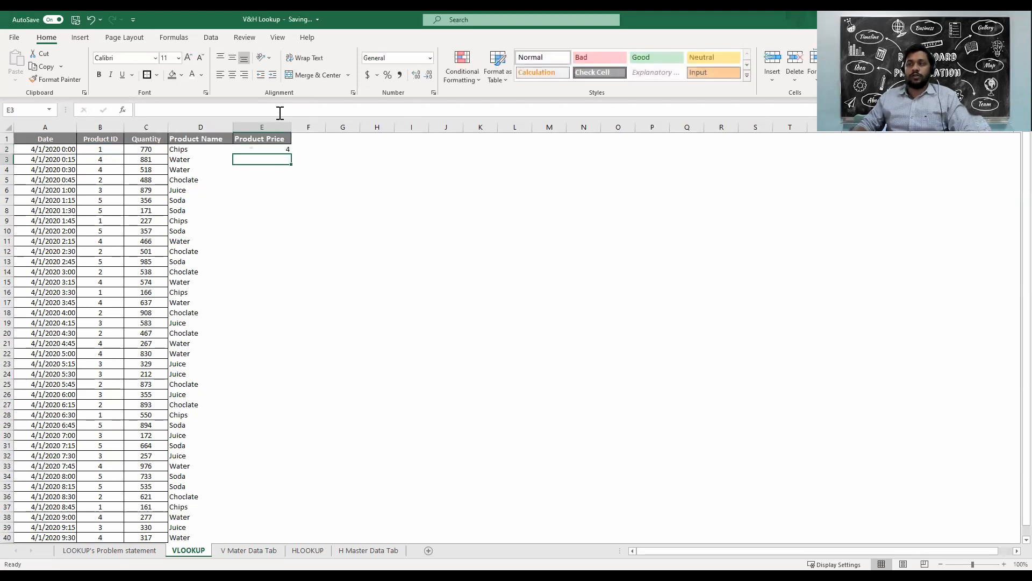
Check the product table on the V Mater Data Tab sheet and fill E2's formula down the Product Price column on the VLOOKUP sheet.
key(ctrl+Page_Down)
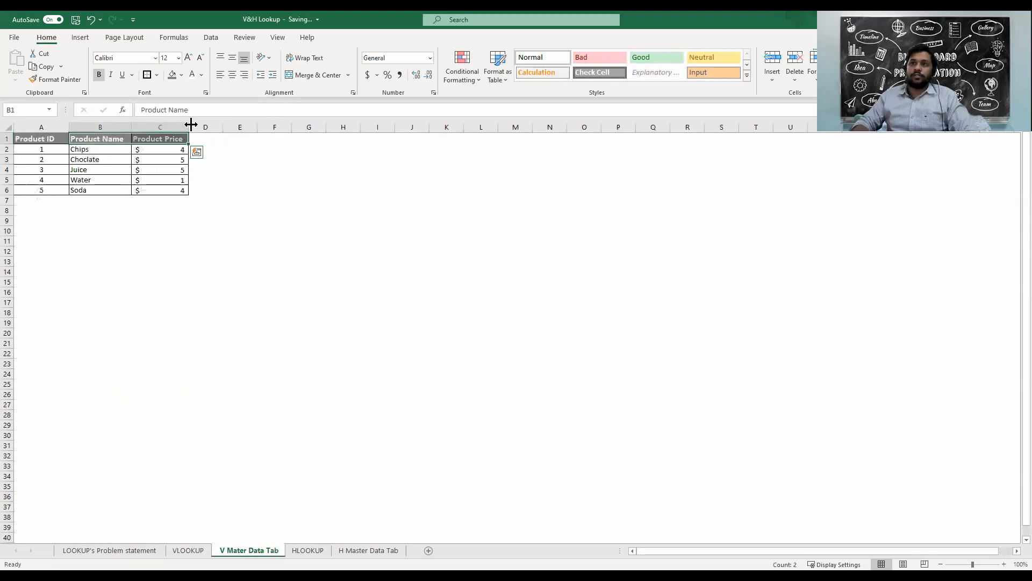
drag(62, 148, 169, 190)
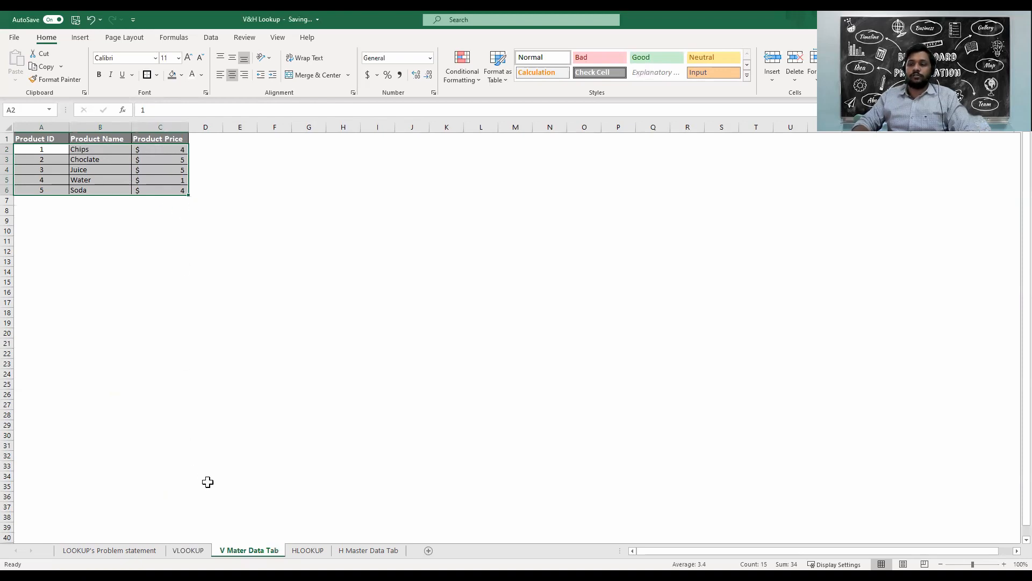
click(197, 551)
click(273, 150)
double_click(293, 153)
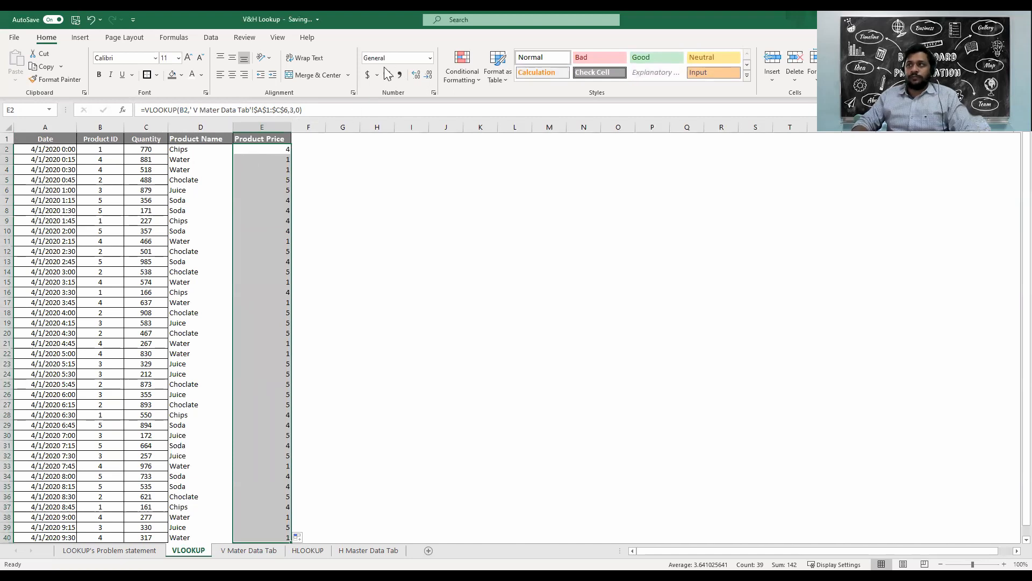
Apply the dollar Accounting format to the prices and all borders to the Product Name and Product Price columns.
click(367, 78)
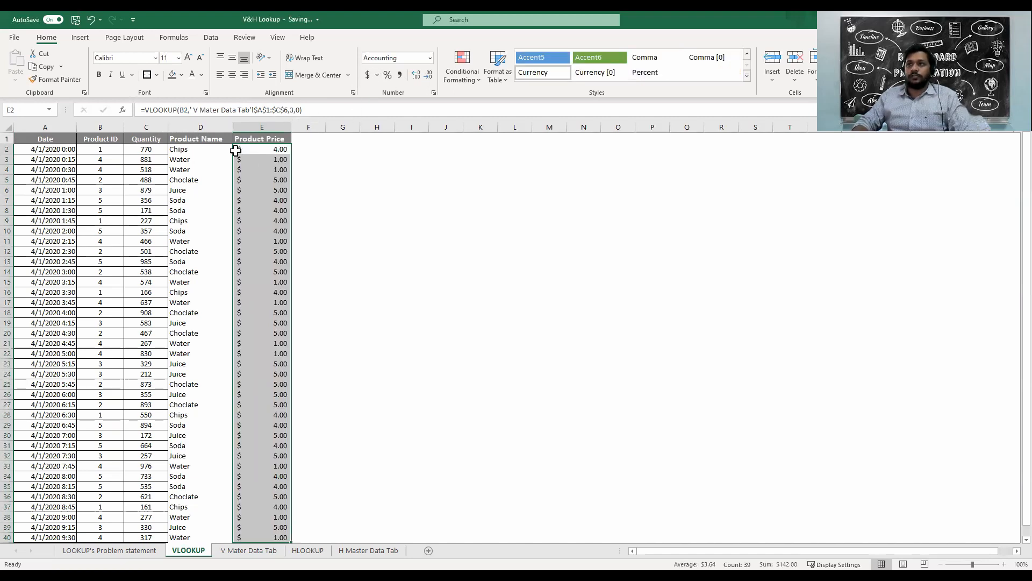
click(197, 135)
key(shift+Page_Down)
key(shift+Right)
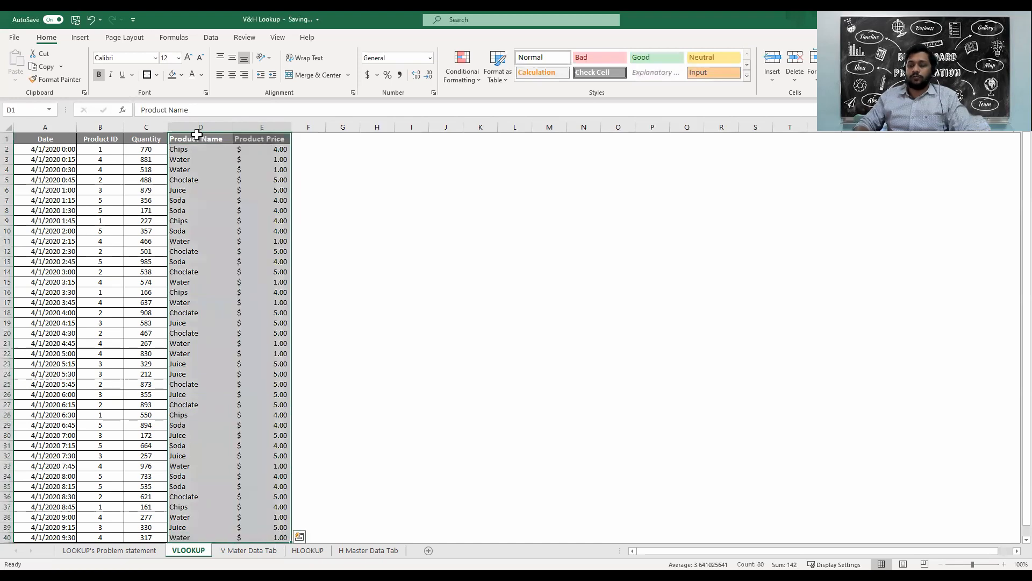
key(alt+h)
key(b)
key(a)
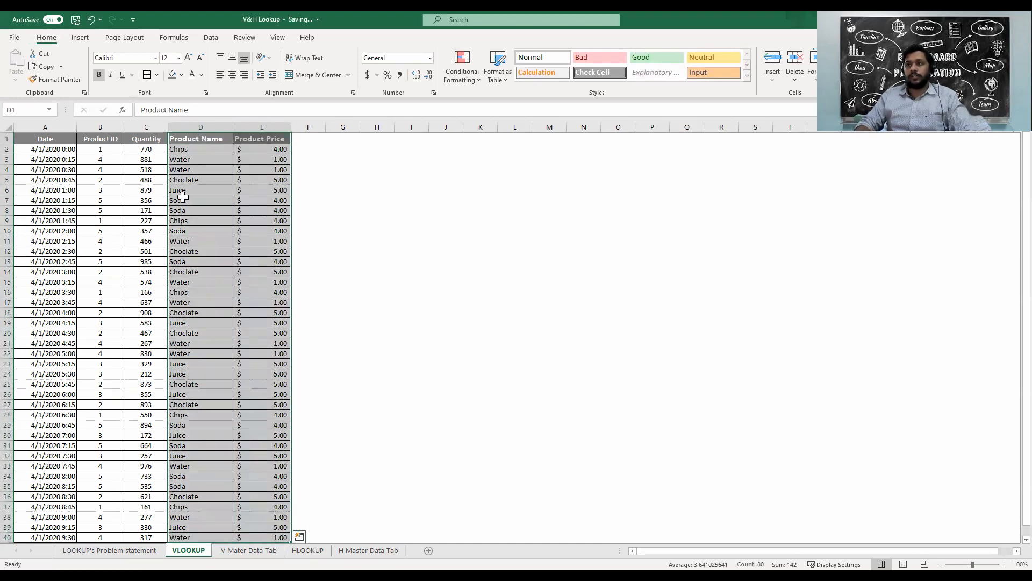
click(183, 198)
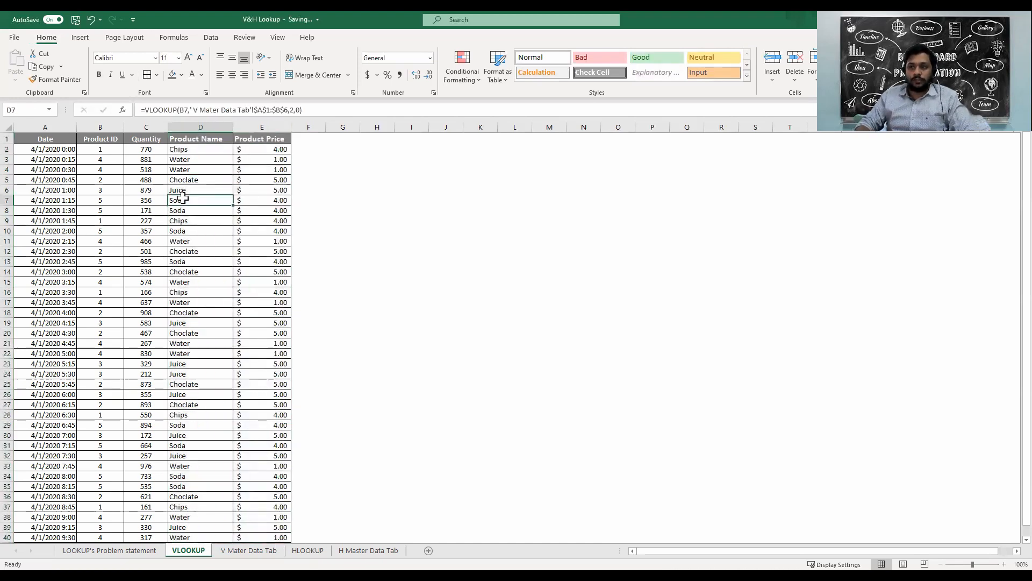
Turn off the gridlines on the H Master Data Tab sheet.
click(321, 547)
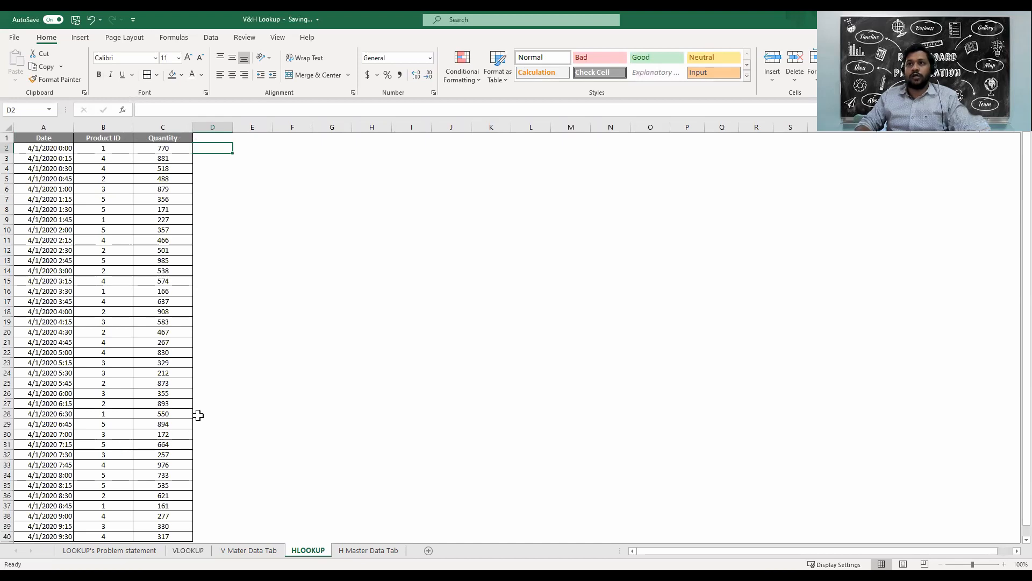
click(369, 550)
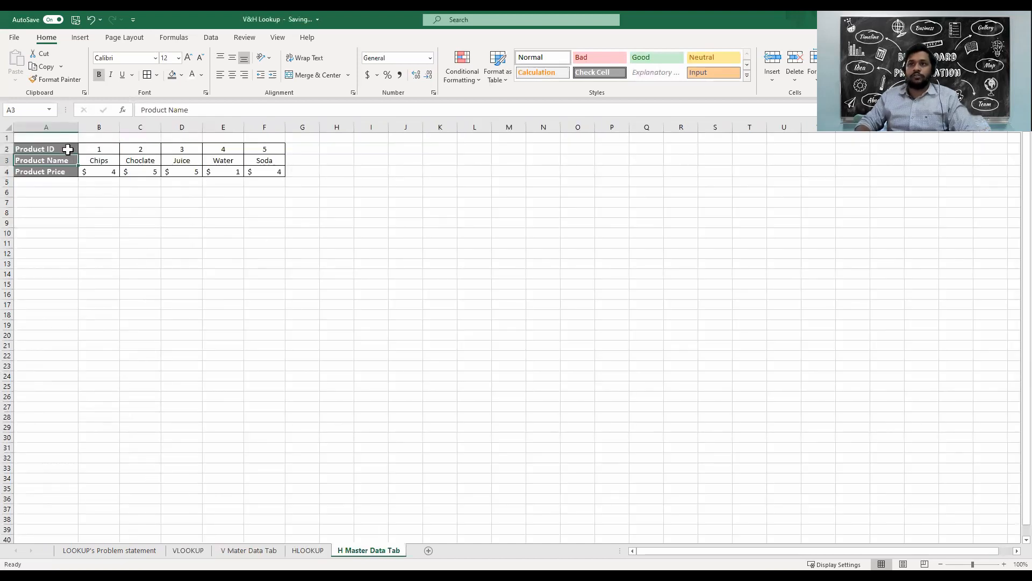
click(211, 38)
click(278, 38)
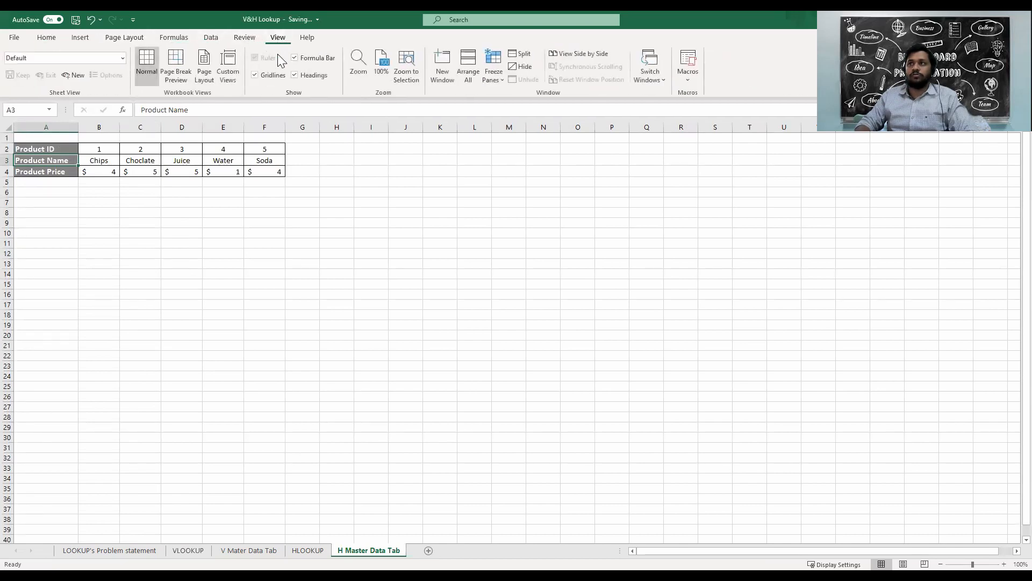
click(269, 74)
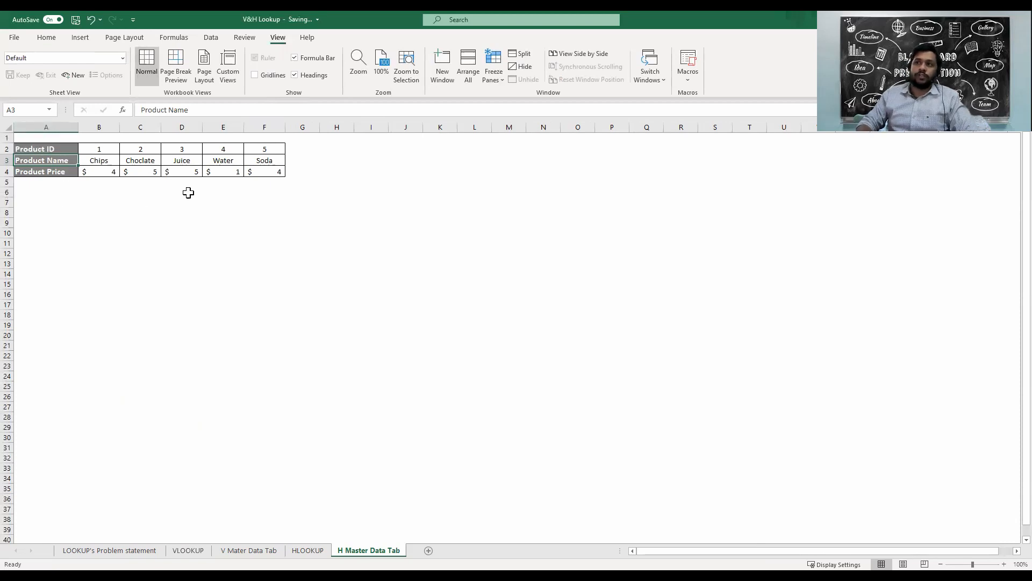
Start an HLOOKUP formula in D2 of the HLOOKUP sheet with B2 as the lookup value.
click(311, 550)
text(=)
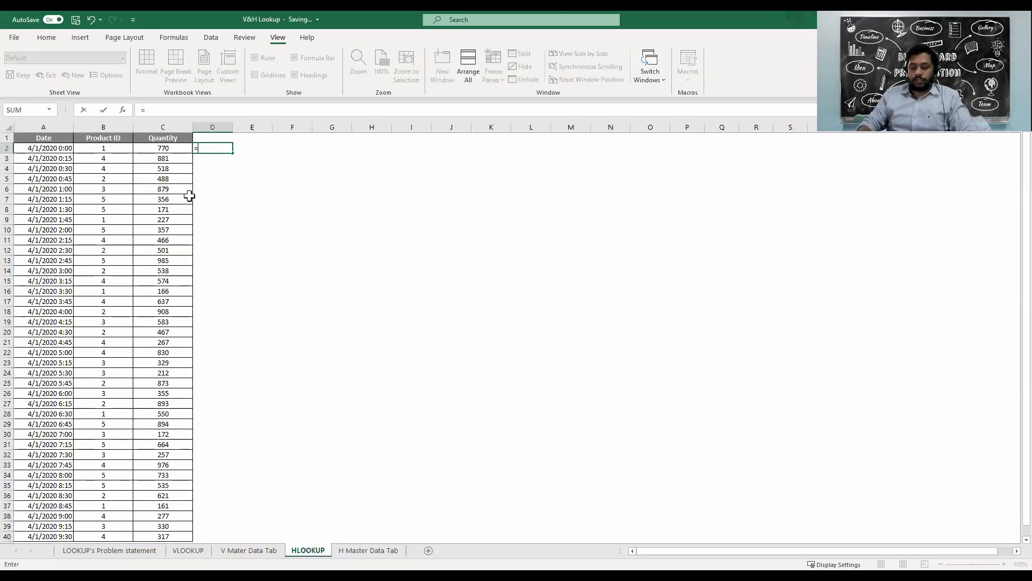
text(h)
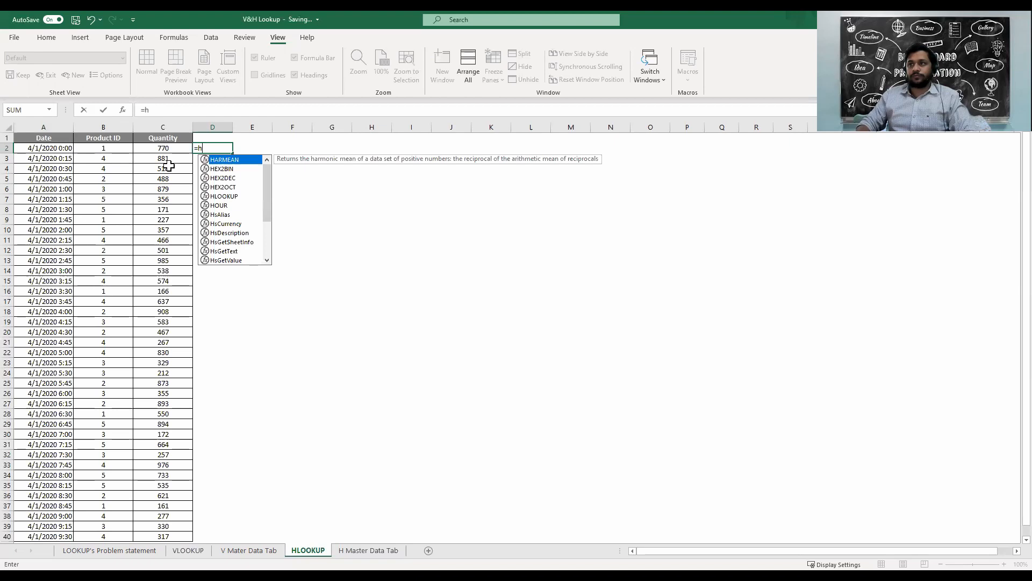
text(;)
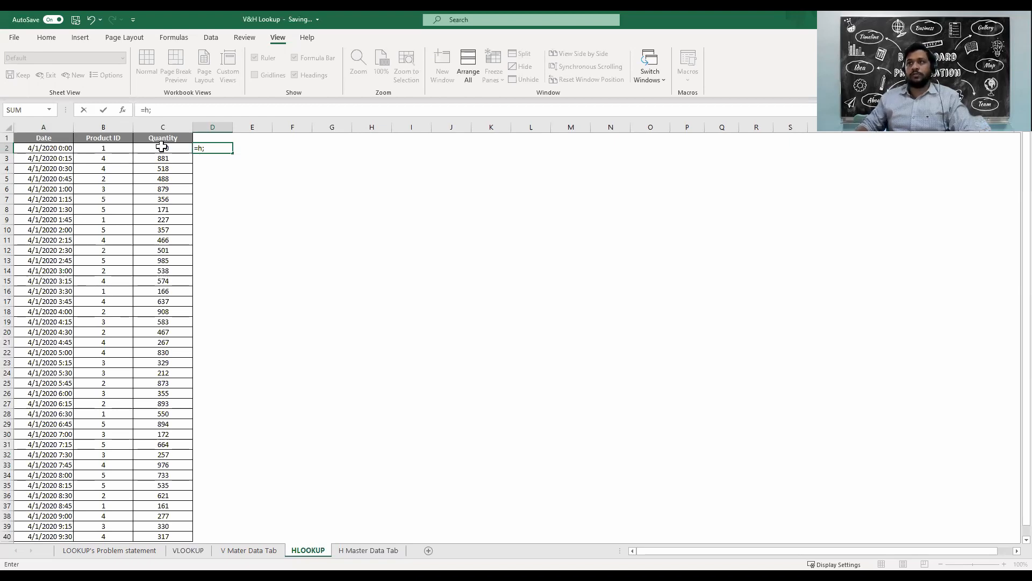
key(BackSpace)
text(l)
key(Tab)
key(Left)
key(Left)
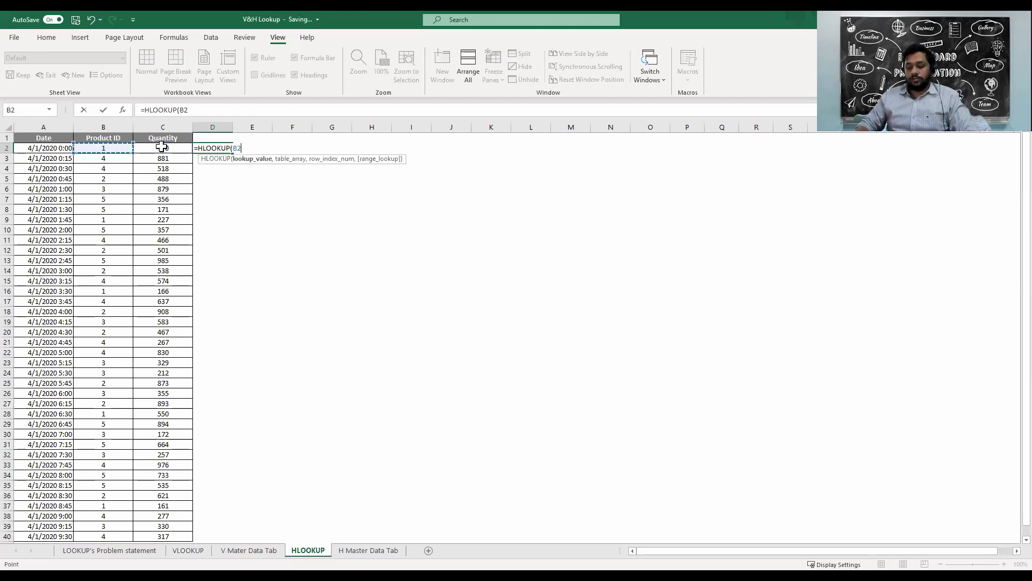
text(,)
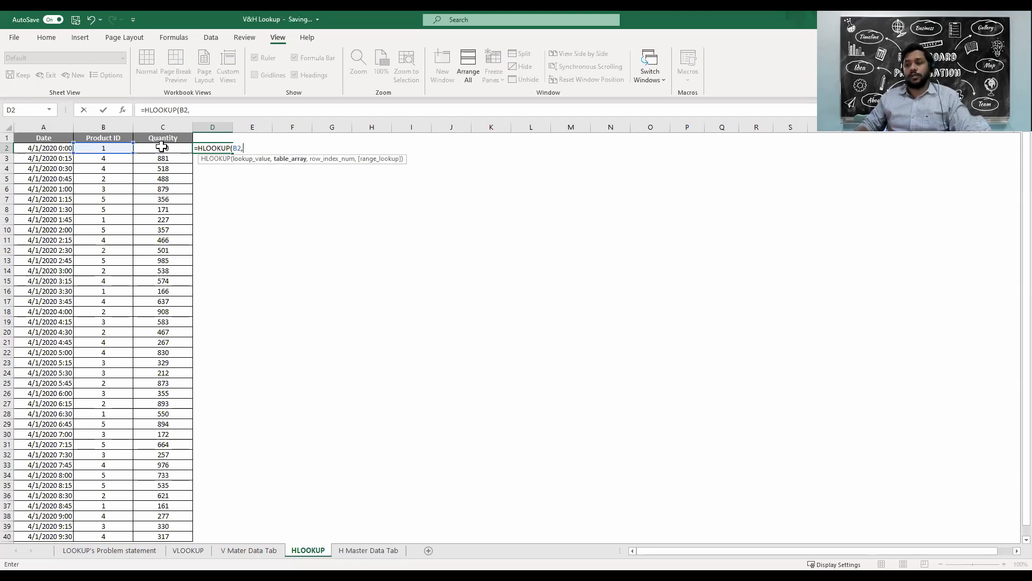
Set the HLOOKUP formula's table array to the range B2:F4 on the H Master Data Tab sheet.
key(ctrl+Page_Down)
key(Right)
key(Down)
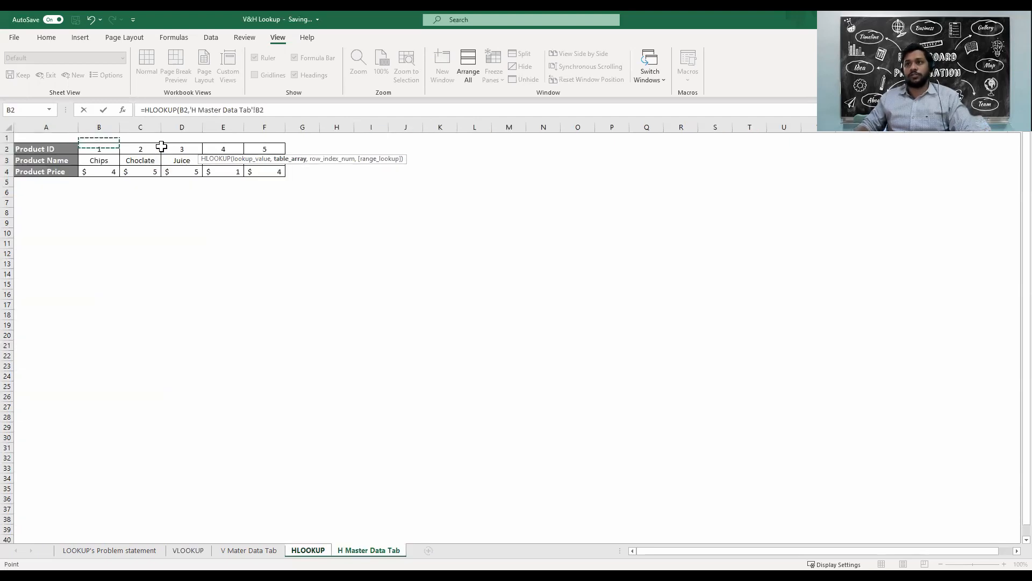
key(shift+Down)
key(shift+Down)
key(shift+Right)
key(shift+Right)
key(shift+Right)
key(shift+Right)
Complete the HLOOKUP formula in D2 with row index number 2 and 0 for an exact match.
text(,)
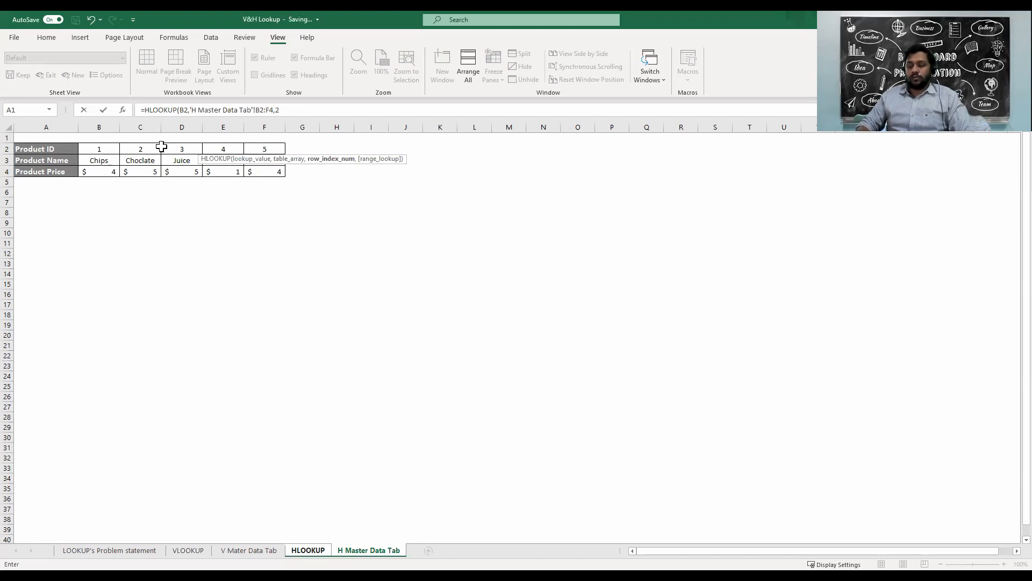
text(2,)
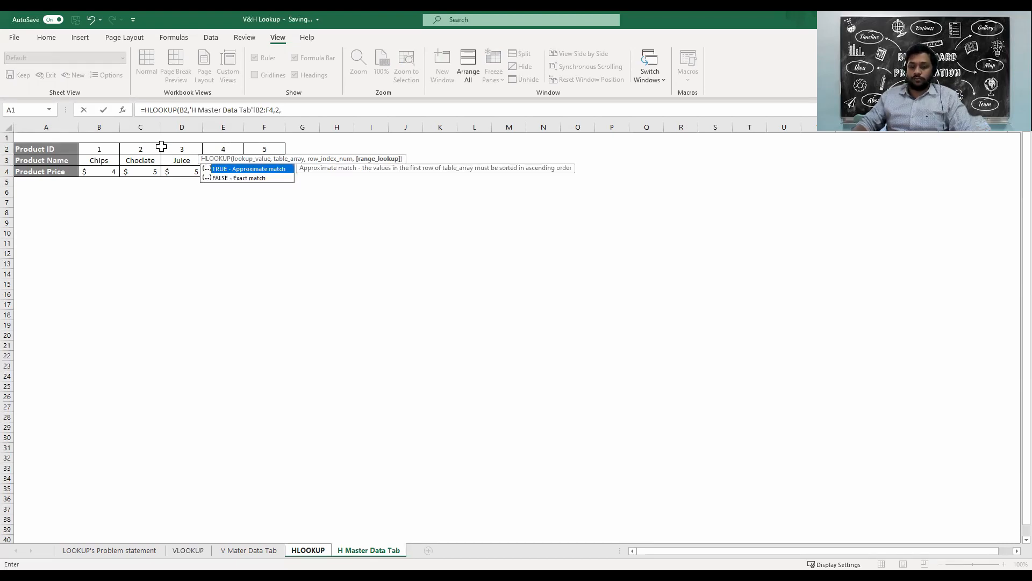
text(0)
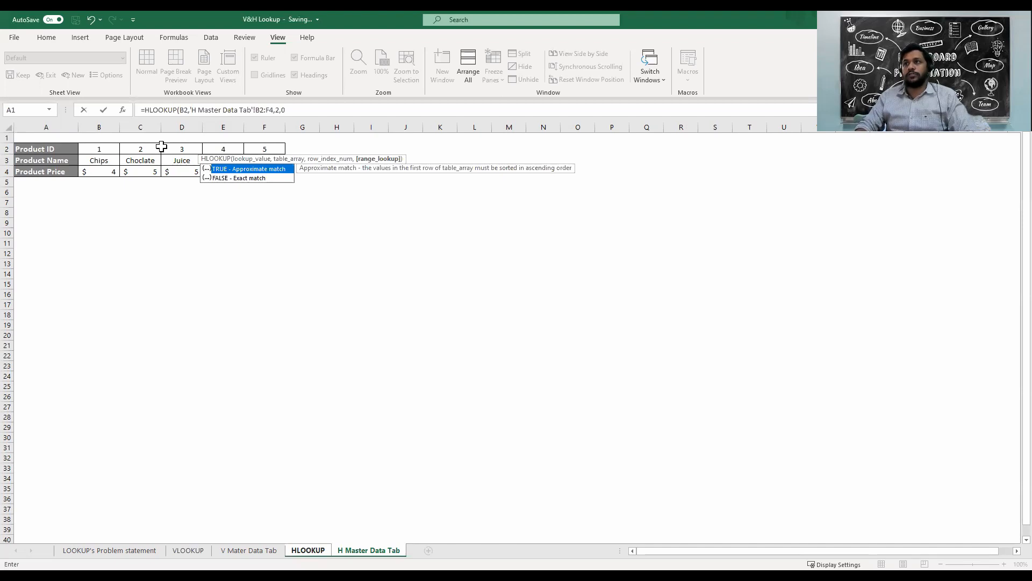
text())
key(Return)
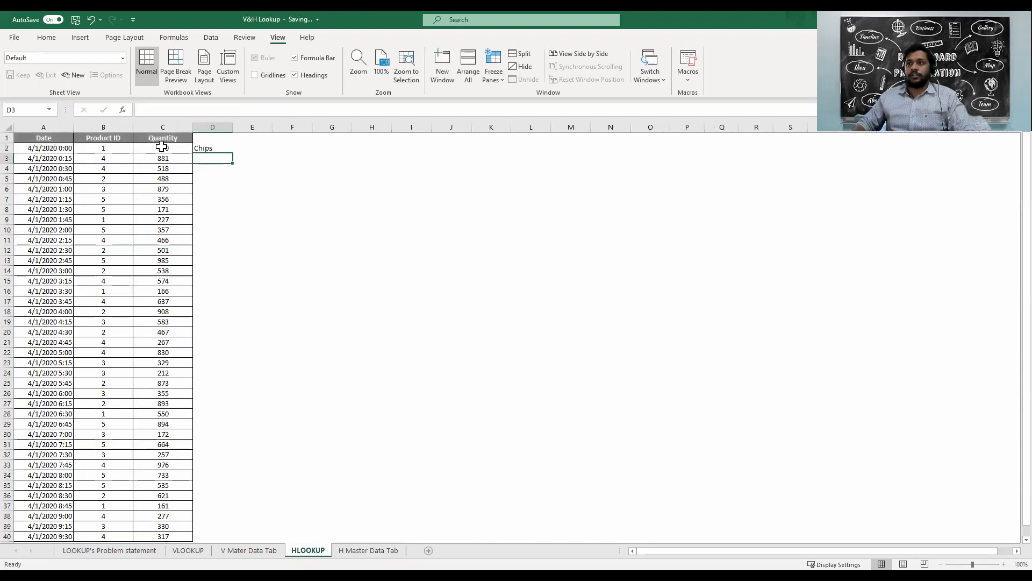
Fill the HLOOKUP formula from D2 down to D40.
key(Left)
key(ctrl+Down)
key(Right)
key(ctrl+shift+Up)
key(ctrl+d)
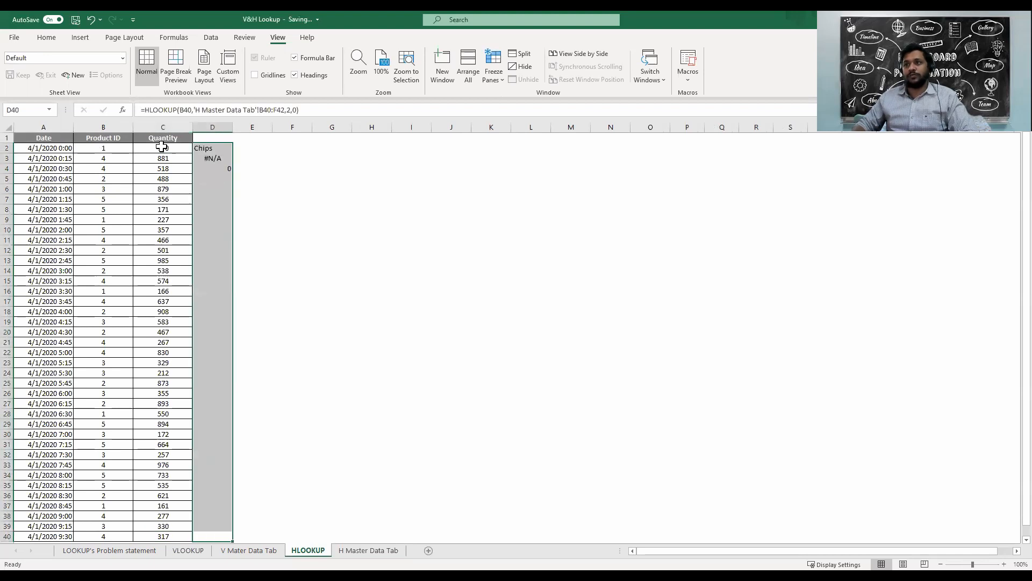
key(ctrl+Up)
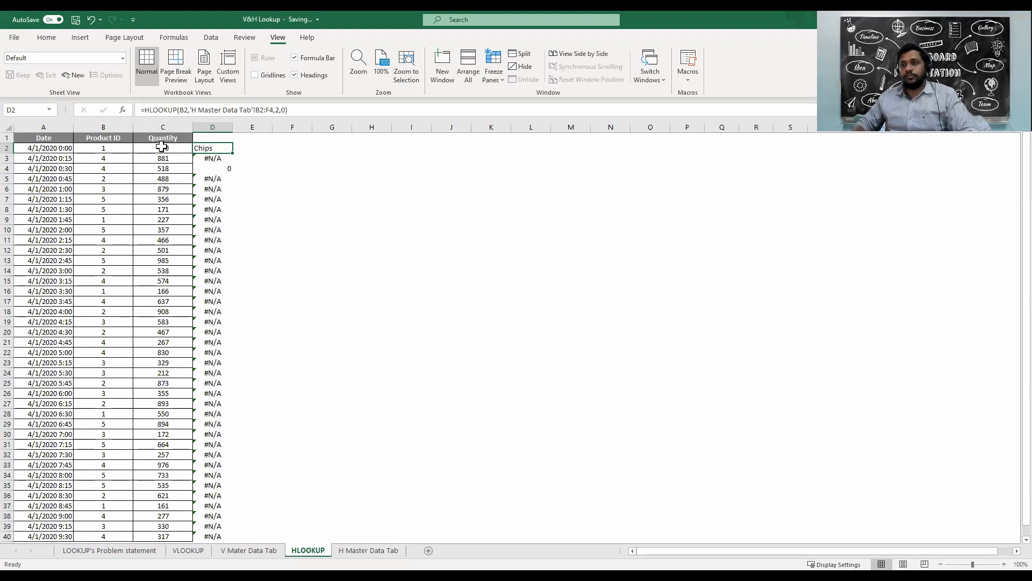
Lock the table array in D2's HLOOKUP formula as $B$2:$F$4 and refill the formula down to D40.
key(F2)
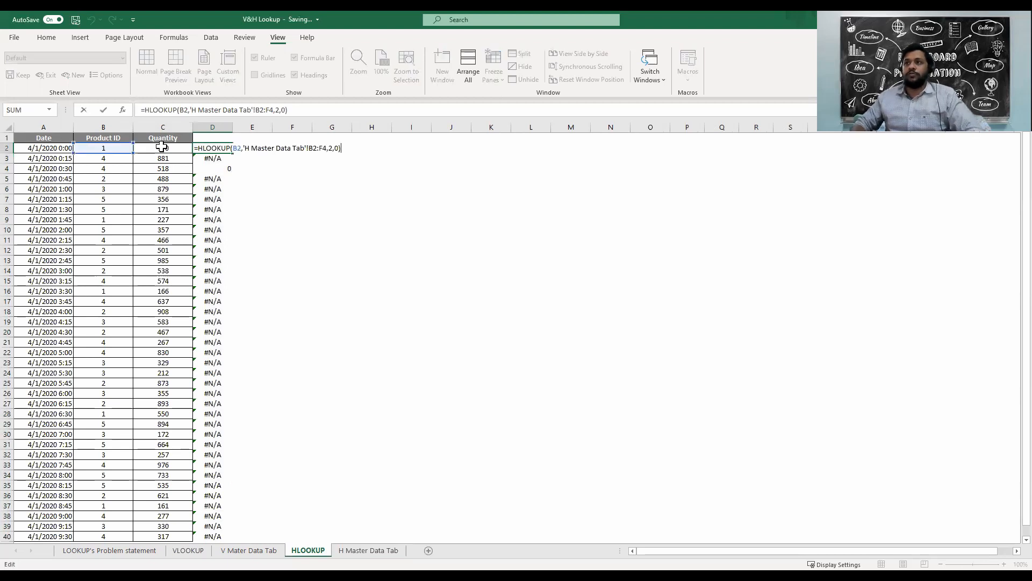
click(315, 147)
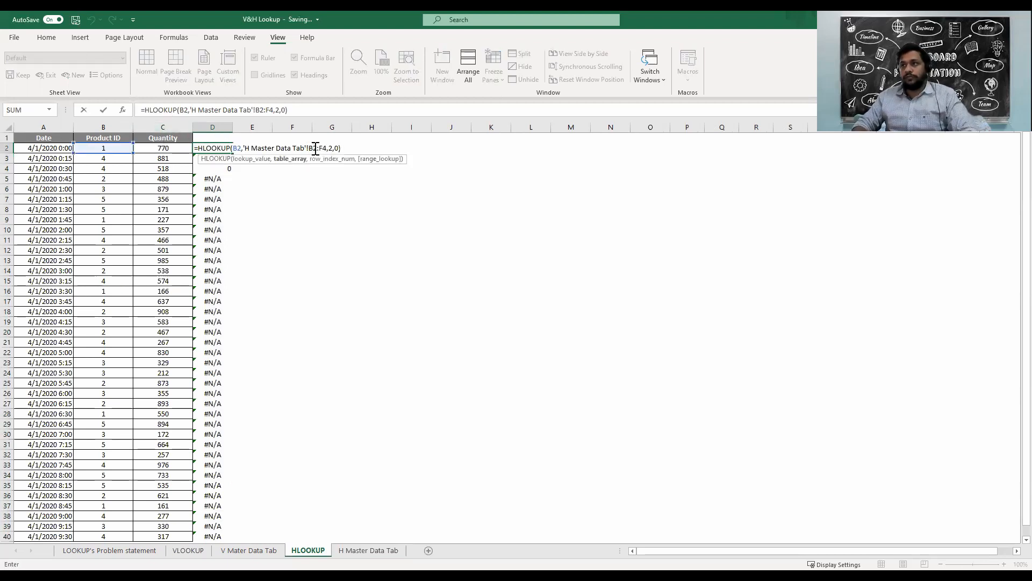
double_click(330, 148)
key(F4)
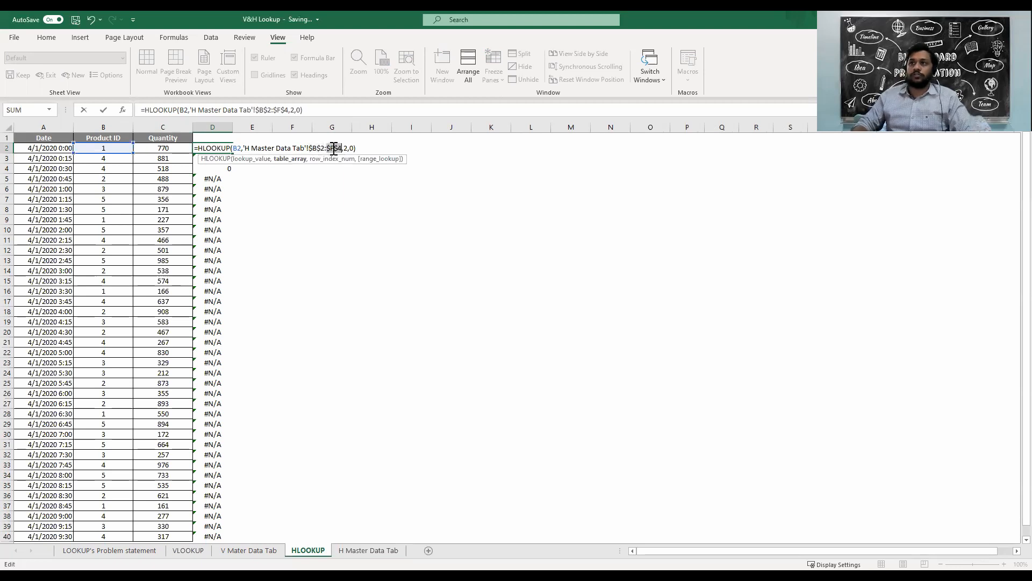
key(ctrl+Return)
key(ctrl+shift+Down)
key(ctrl+d)
key(ctrl+Up)
Copy the HLOOKUP formula from D2 into E2.
key(Right)
key(Down)
key(Left)
key(ctrl+c)
key(Right)
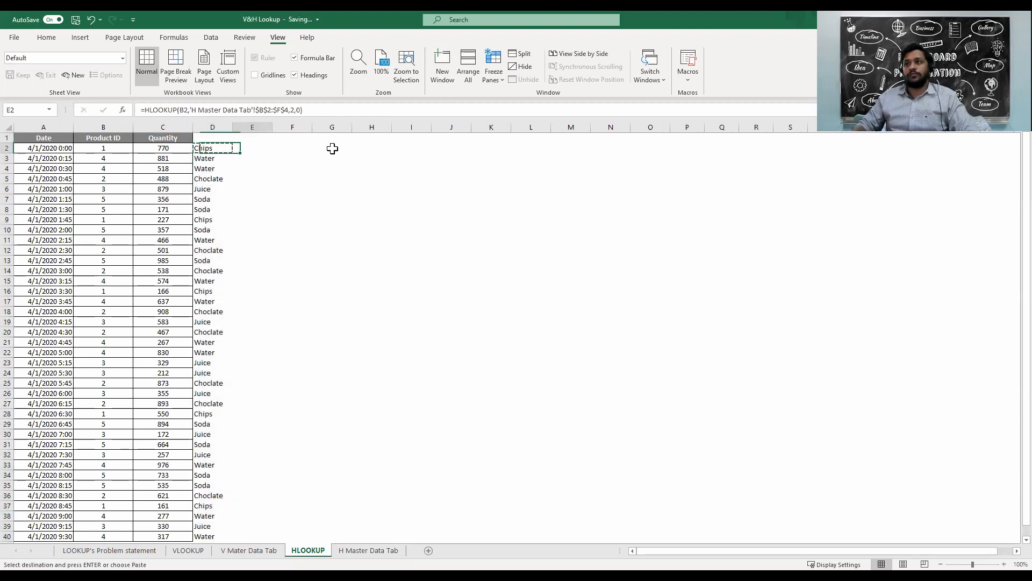
key(ctrl+v)
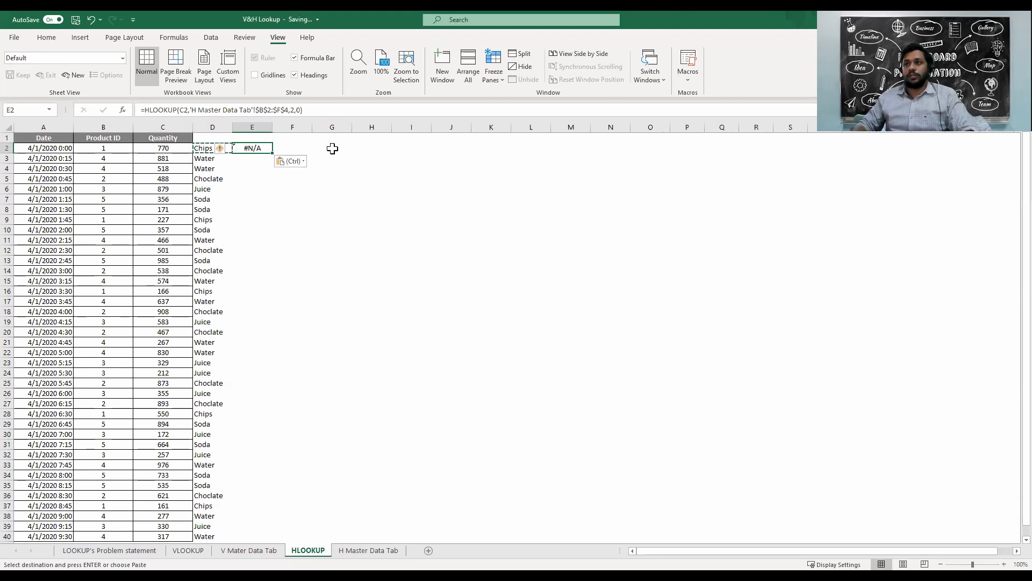
key(Escape)
Change the lookup value in E2's HLOOKUP formula to B2.
key(F2)
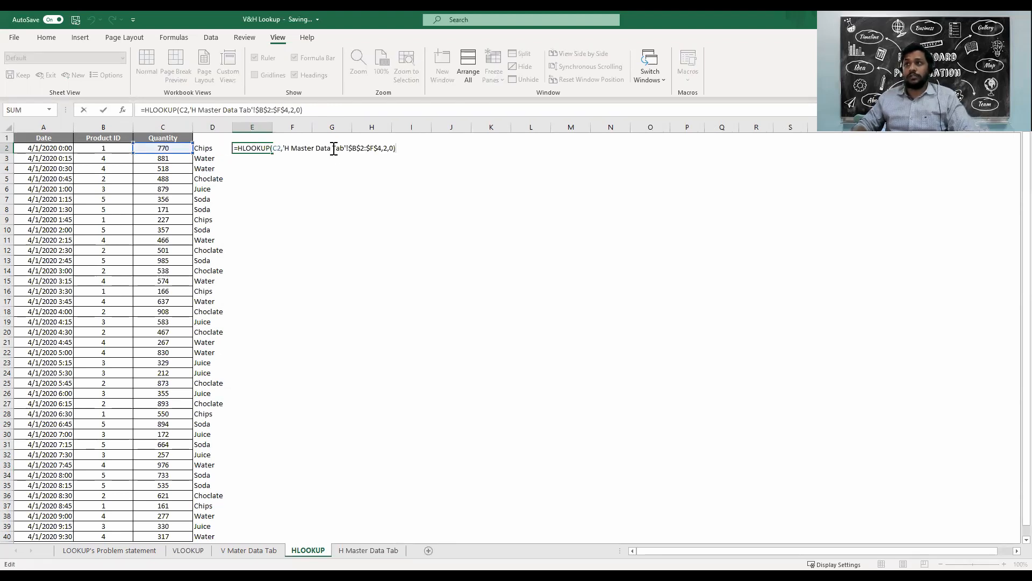
click(334, 148)
key(Left)
key(Left)
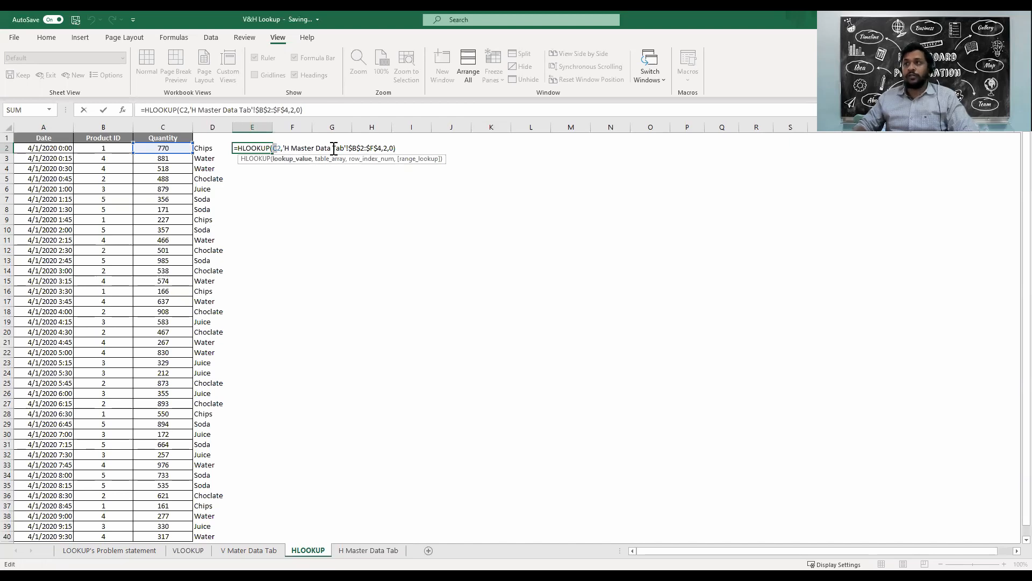
text(B)
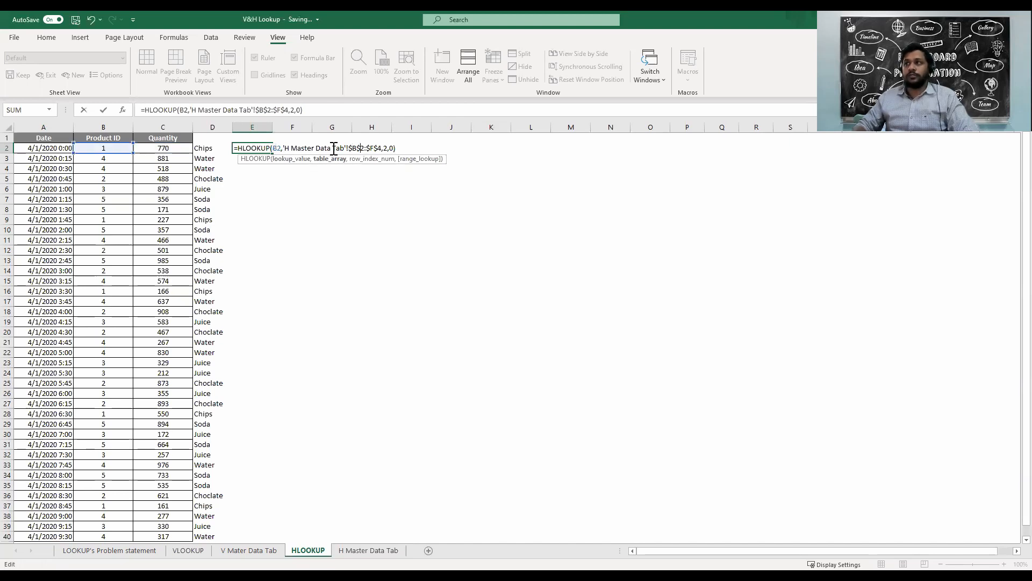
Set the row index number in E2's HLOOKUP formula to 3 so that it returns the product price.
key(Right)
key(Right)
key(Right)
key(Right)
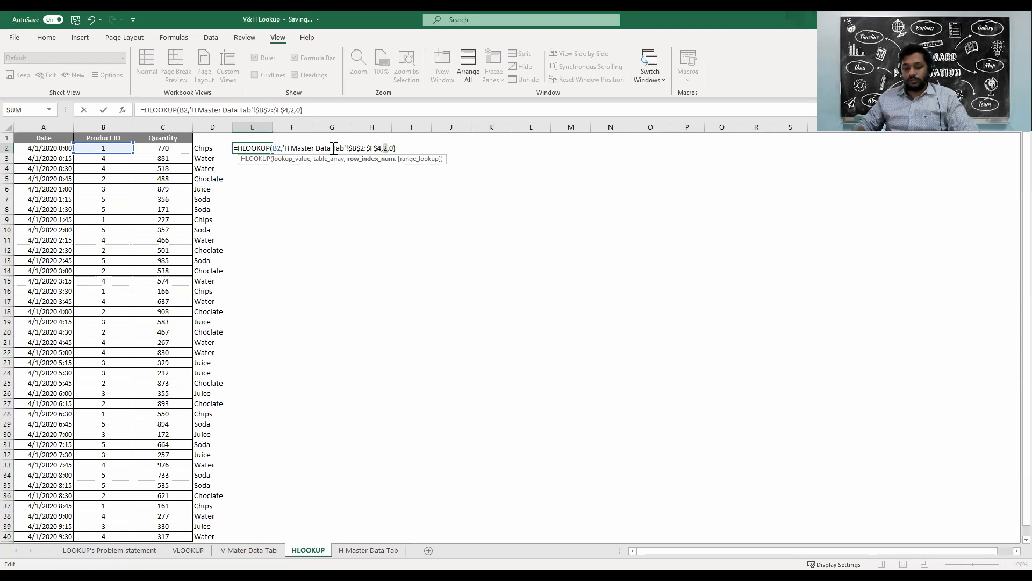
key(BackSpace)
text(3)
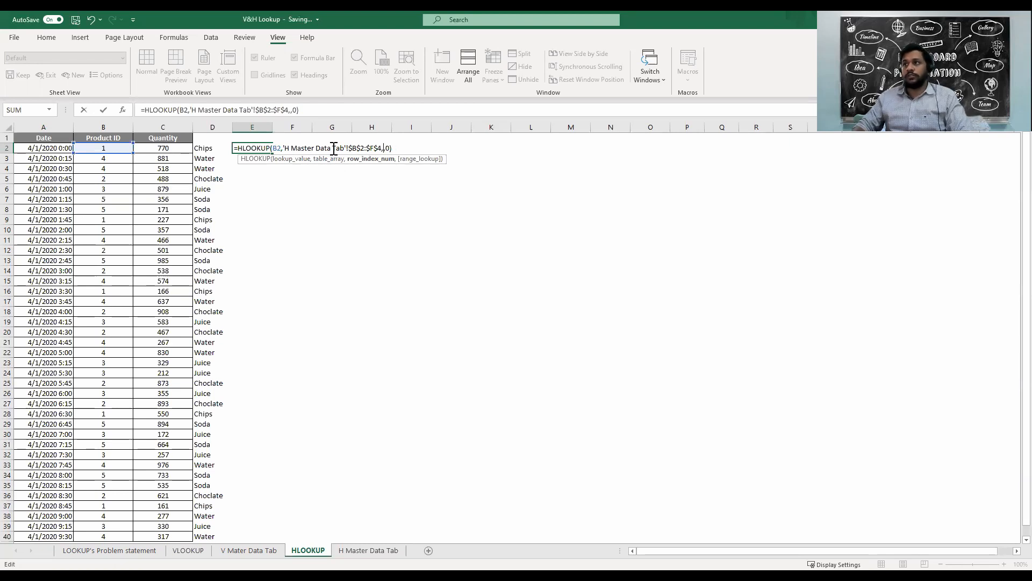
key(Left)
key(Left)
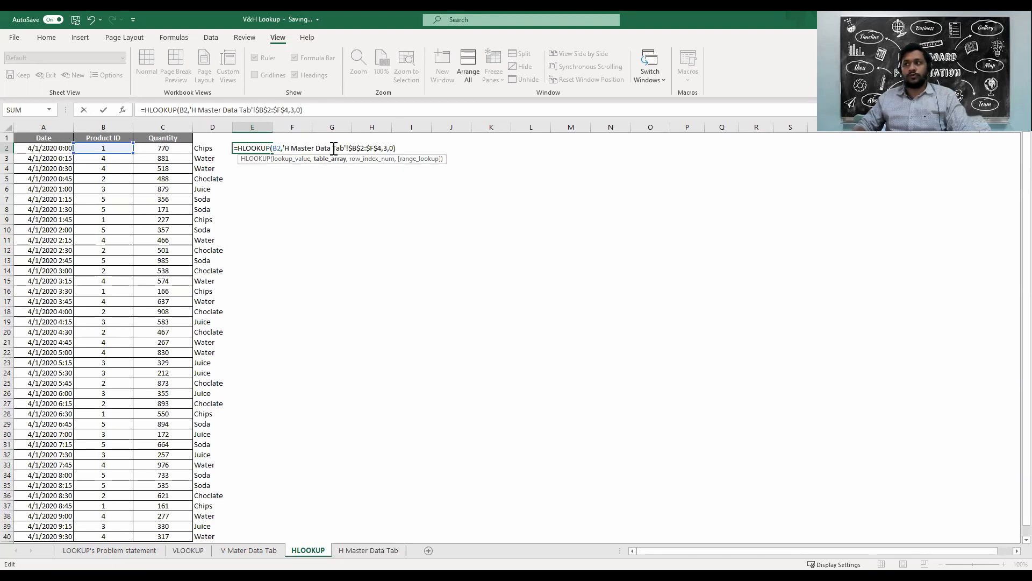
key(Return)
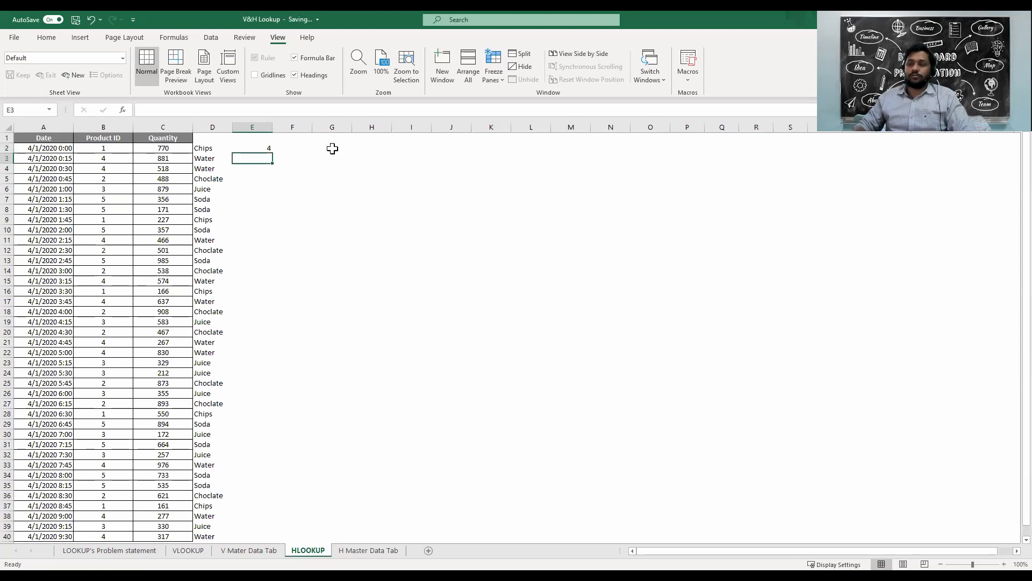
Compare the row order on the H Master Data Tab sheet with the row index number in E2's HLOOKUP formula.
key(ctrl+Page_Down)
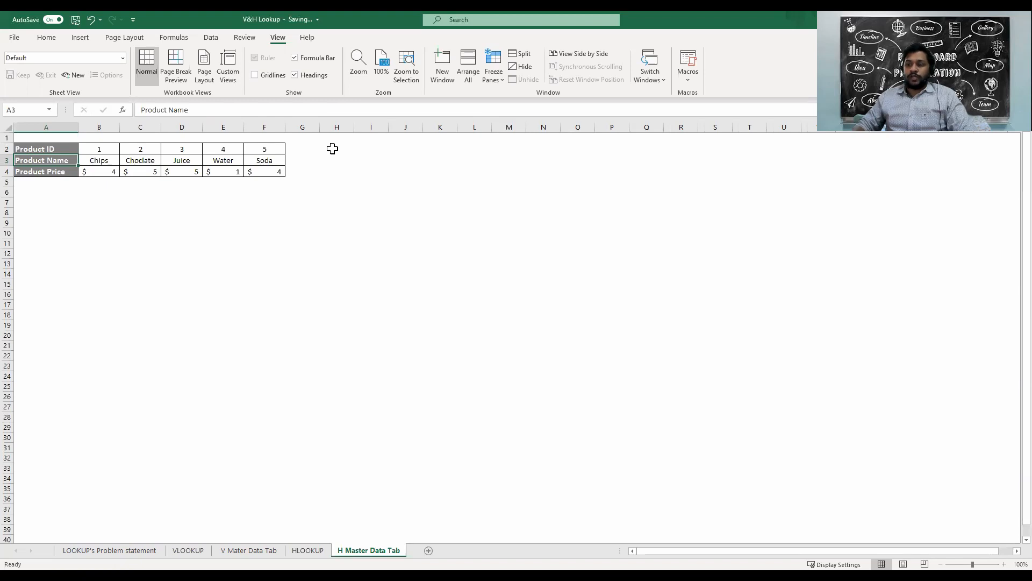
key(ctrl+Page_Up)
key(Up)
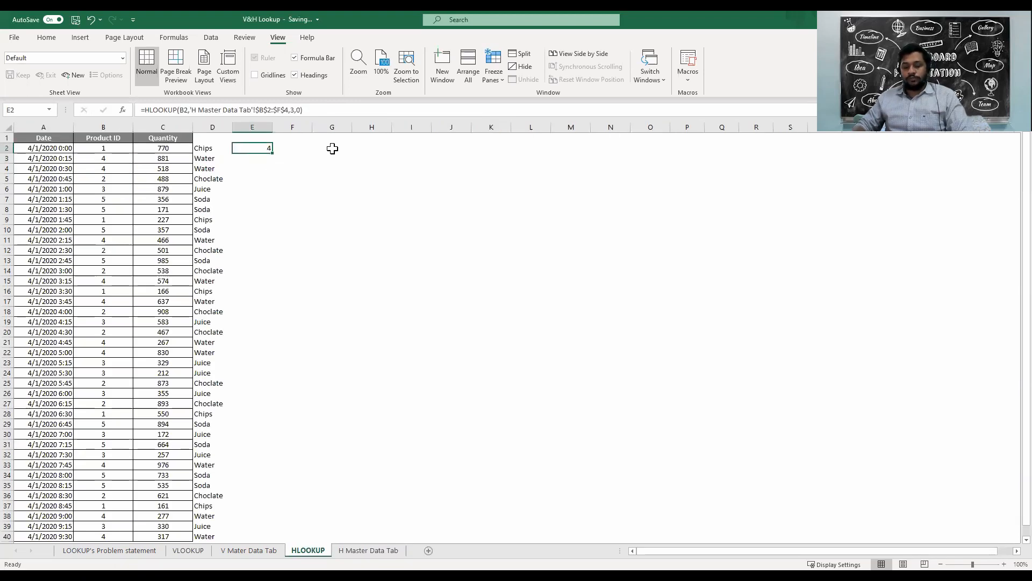
key(F2)
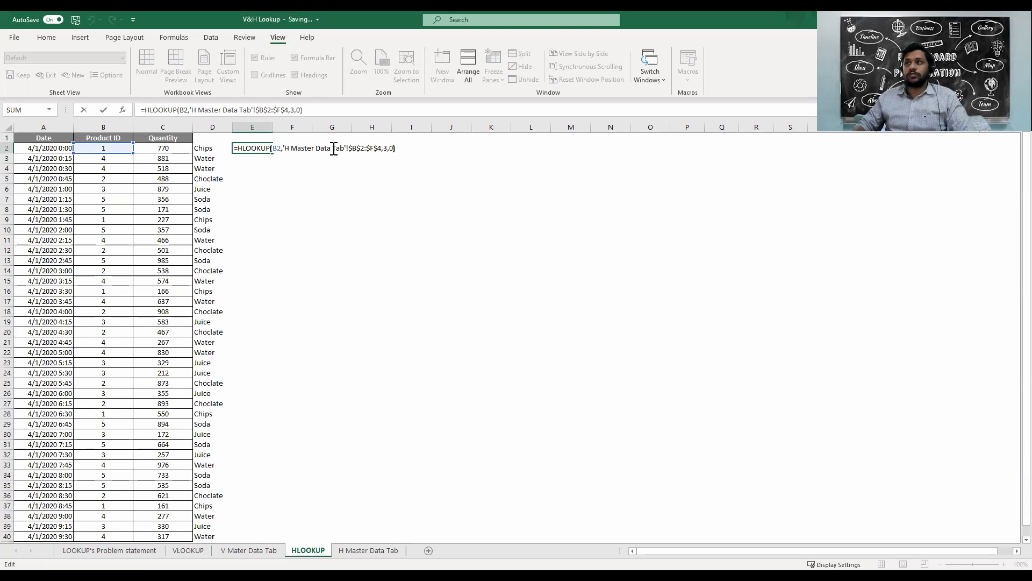
key(Left)
key(Left)
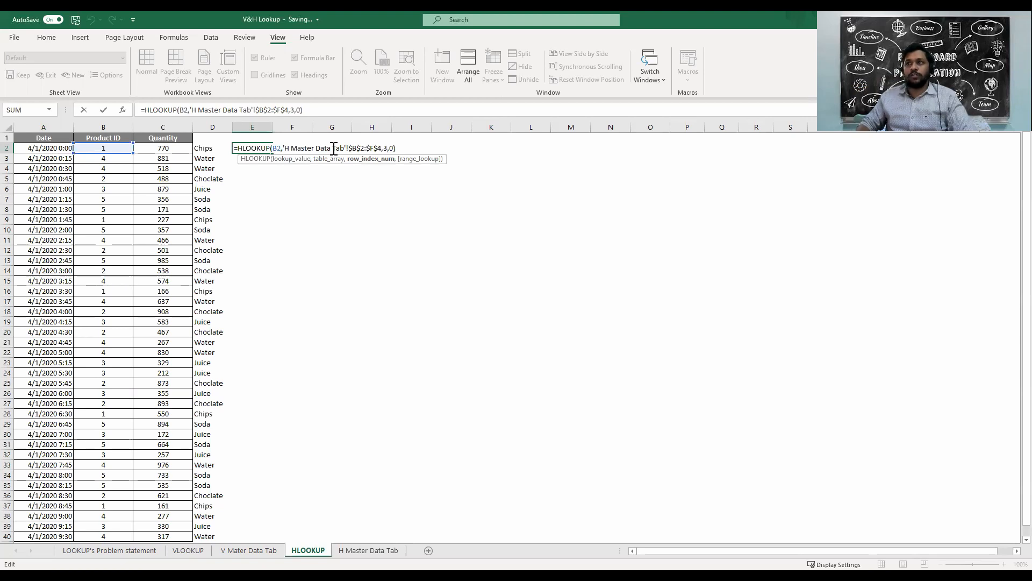
key(Return)
Fill the price HLOOKUP formula from E2 down to E40.
key(Left)
key(ctrl+Down)
key(Right)
key(ctrl+shift+Up)
key(ctrl+d)
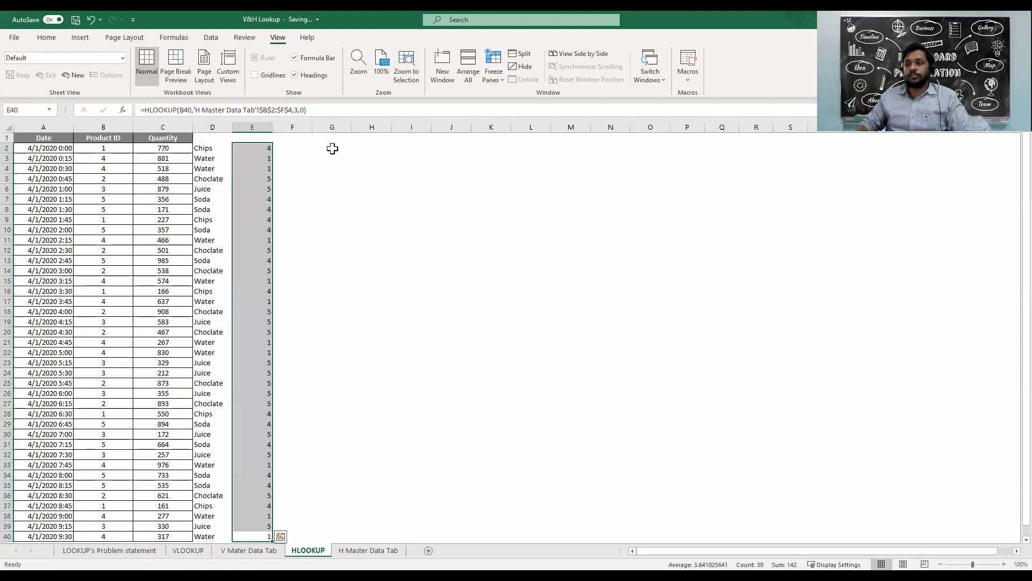
Copy the Product Name and Product Price headers in D1:E1 of the VLOOKUP sheet.
key(ctrl+Page_Up)
key(ctrl+Page_Up)
key(Up)
key(Up)
key(Up)
key(Up)
key(Up)
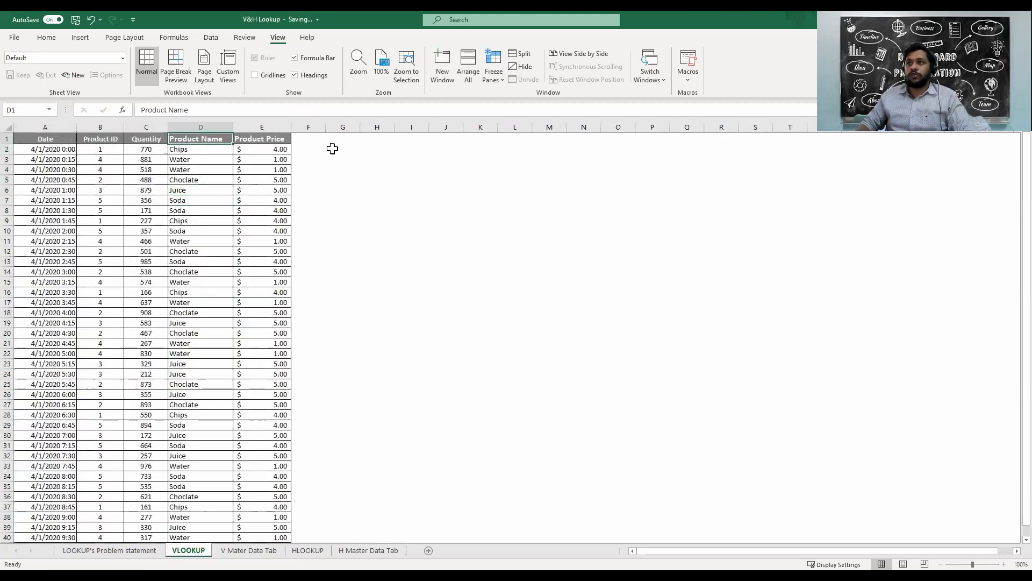
key(shift+Right)
key(ctrl+c)
Paste the copied headers into D1:E1 of the HLOOKUP sheet and widen columns D and E to fit them.
key(ctrl+Page_Down)
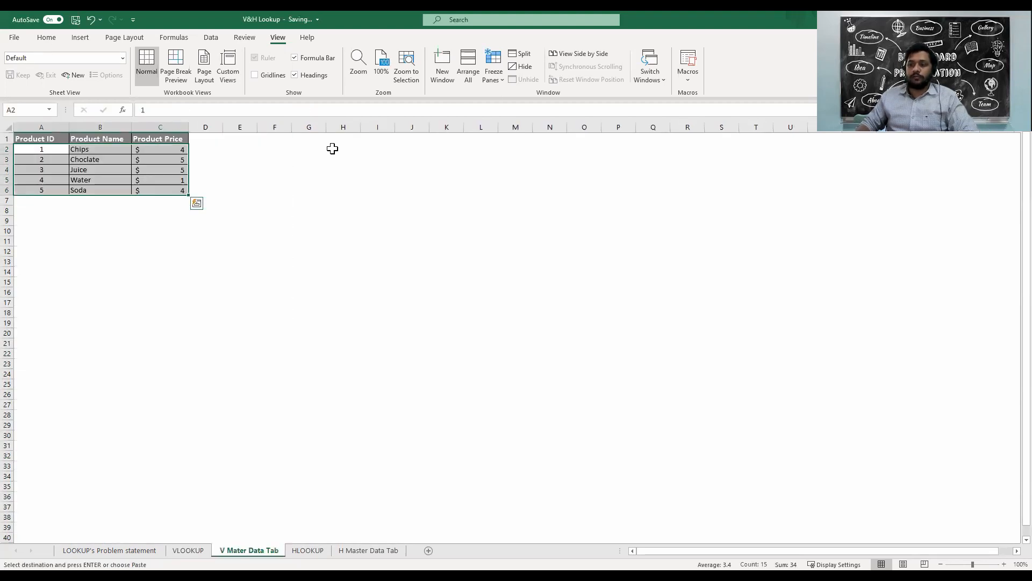
key(ctrl+Page_Down)
key(ctrl+Up)
key(Up)
key(Left)
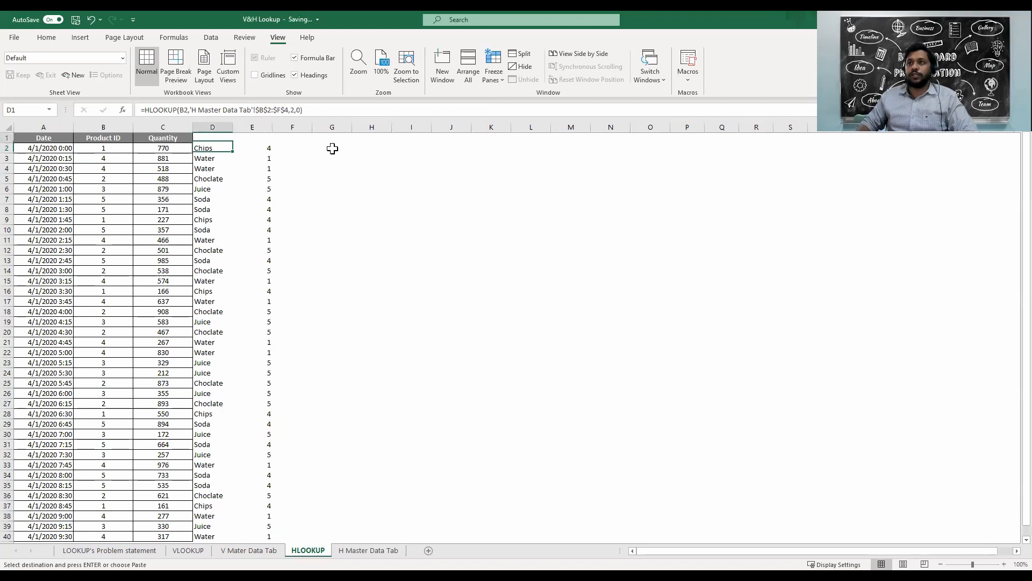
key(ctrl+v)
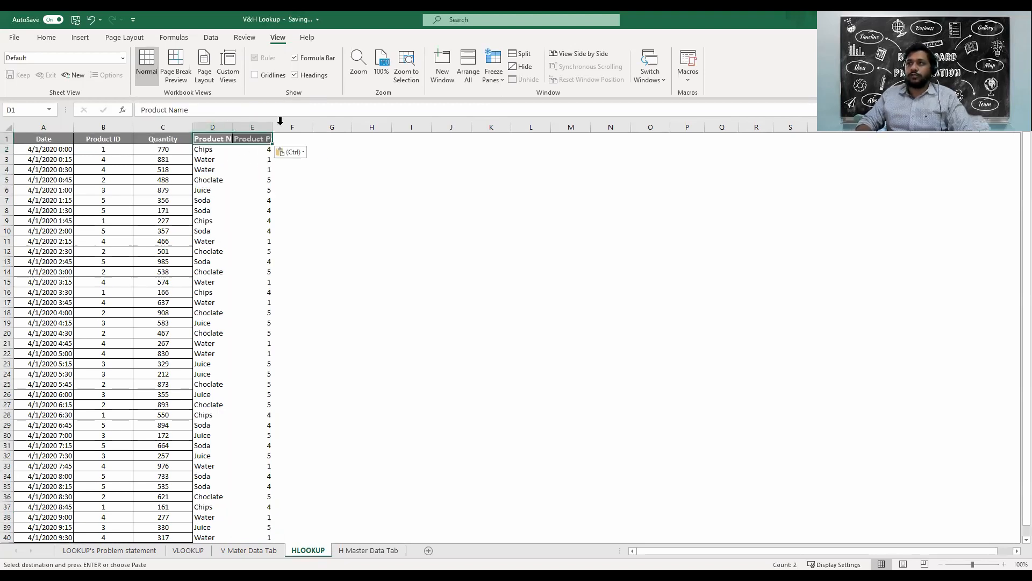
drag(289, 129, 328, 129)
Apply the dollar Accounting format without decimals to the prices in E2:E40 and all borders to the Product Name and Product Price columns.
click(308, 149)
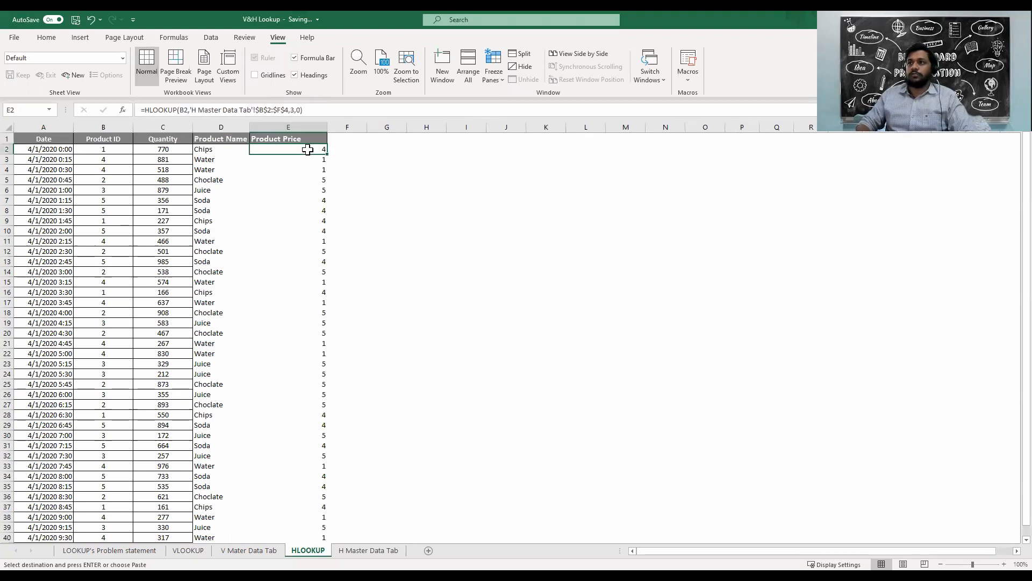
key(ctrl+shift+Down)
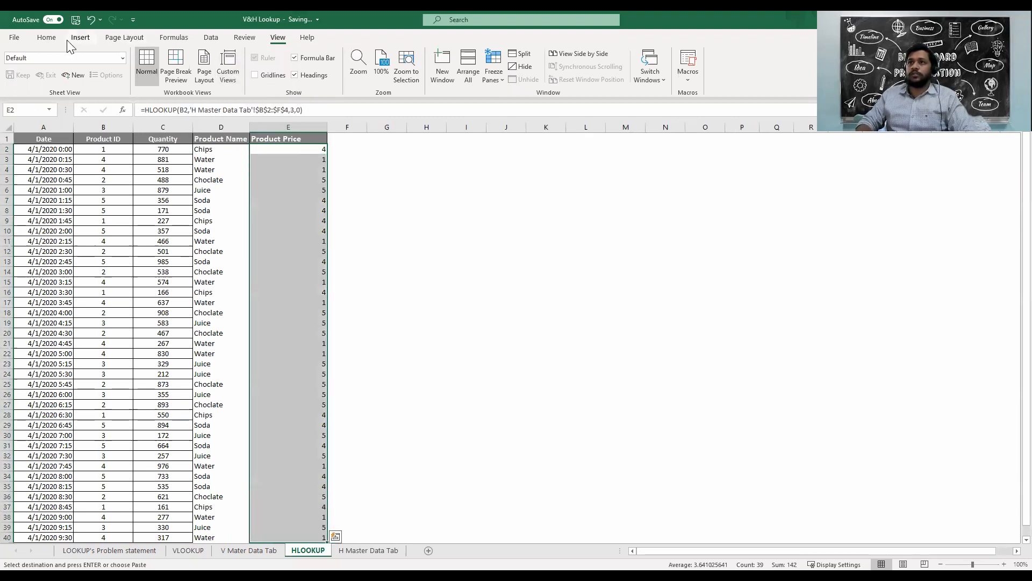
click(47, 37)
click(367, 75)
click(428, 75)
click(428, 75)
key(shift+Left)
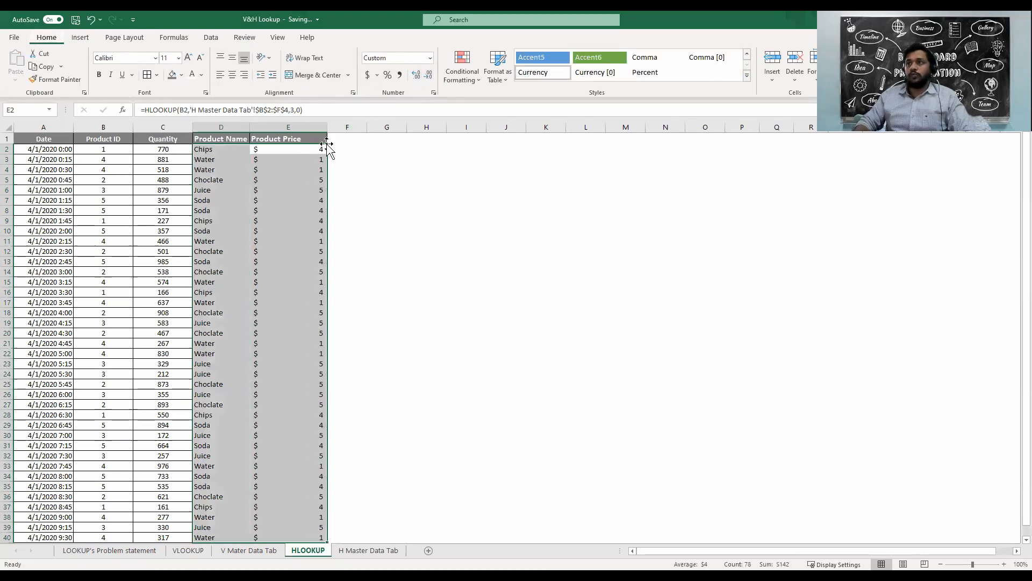
click(230, 190)
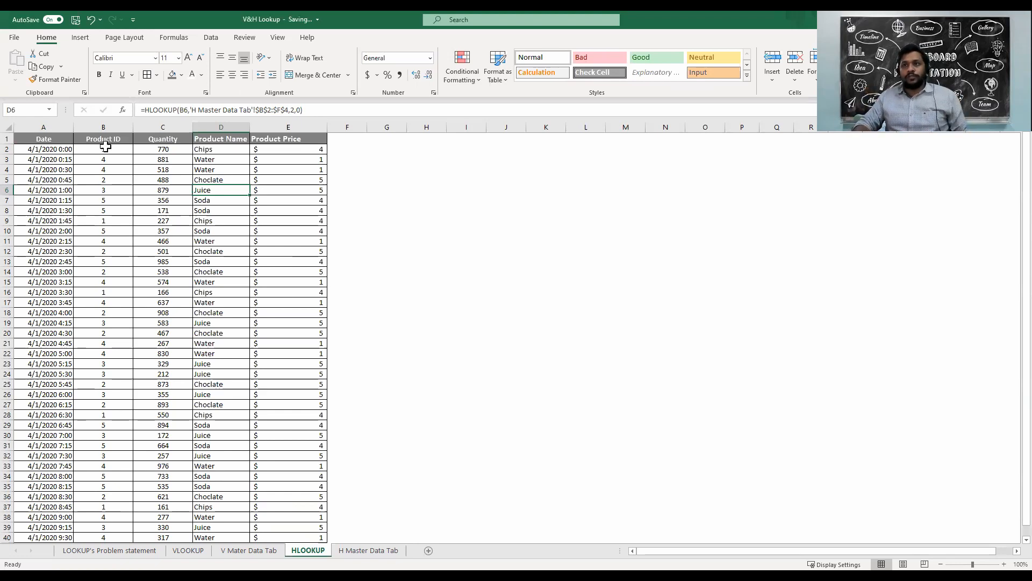
Compare the Product ID columns of the HLOOKUP and VLOOKUP sheets with the Product ID row and column in their master data sheets.
click(111, 125)
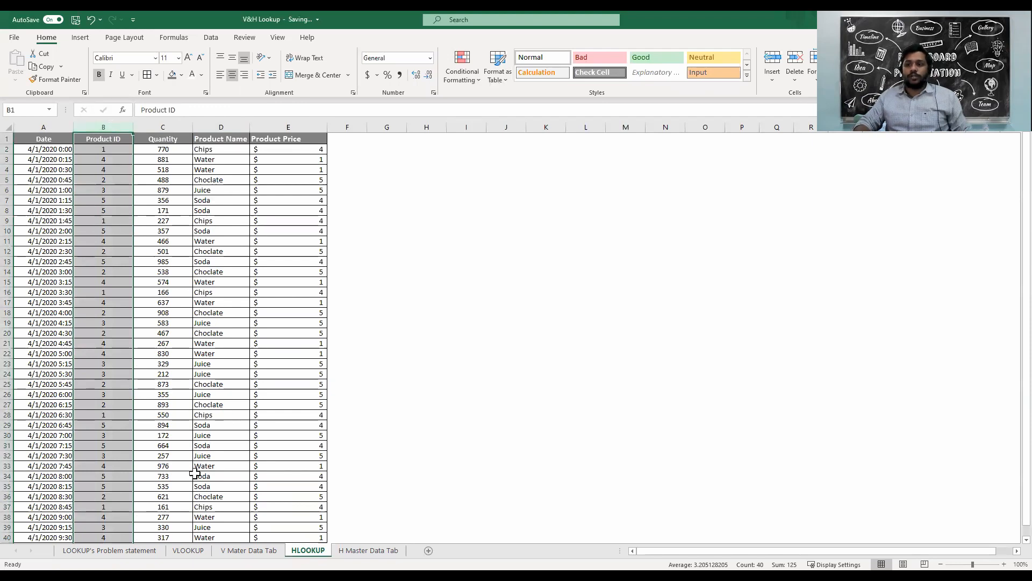
click(351, 550)
click(11, 149)
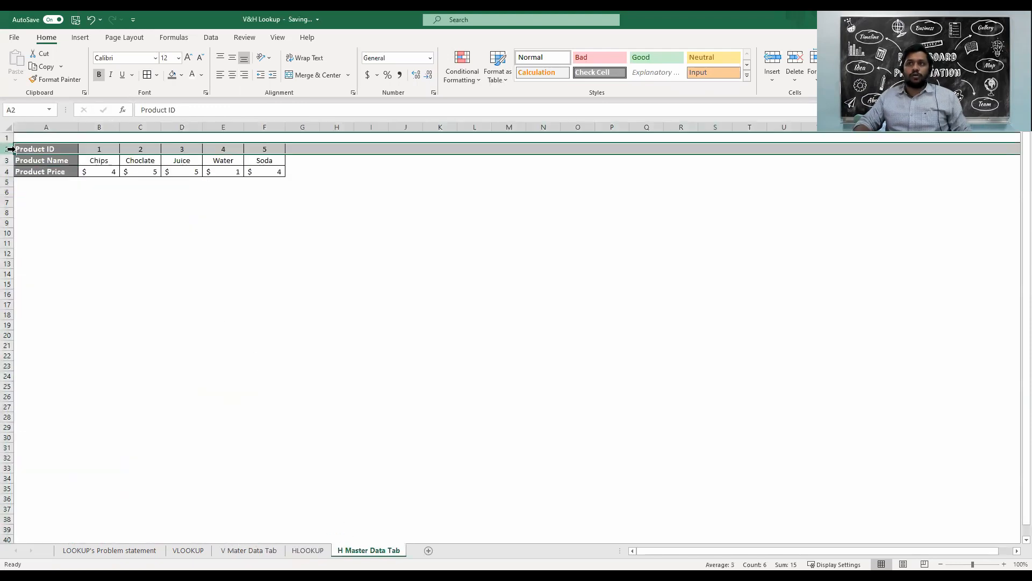
click(189, 550)
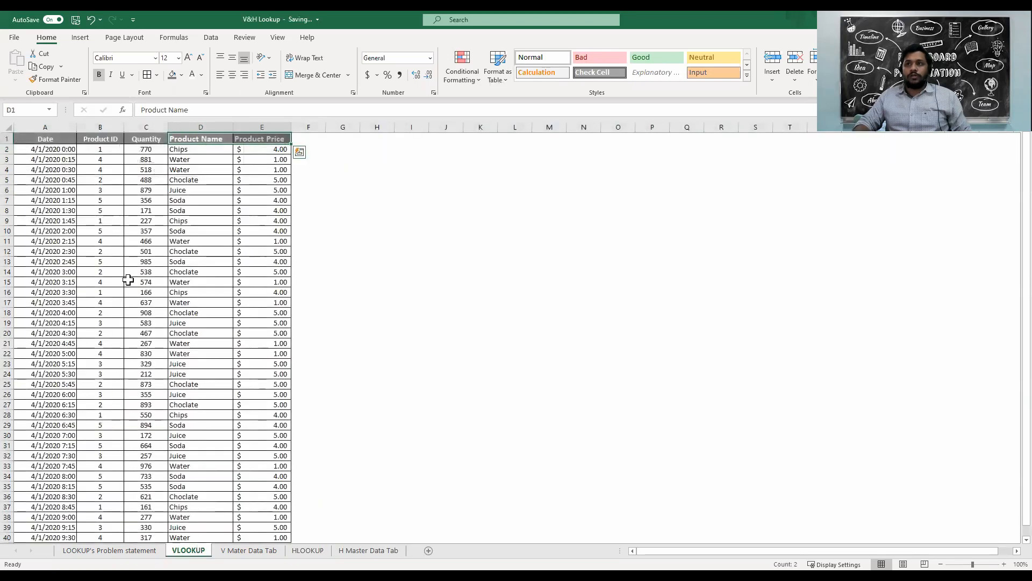
click(97, 127)
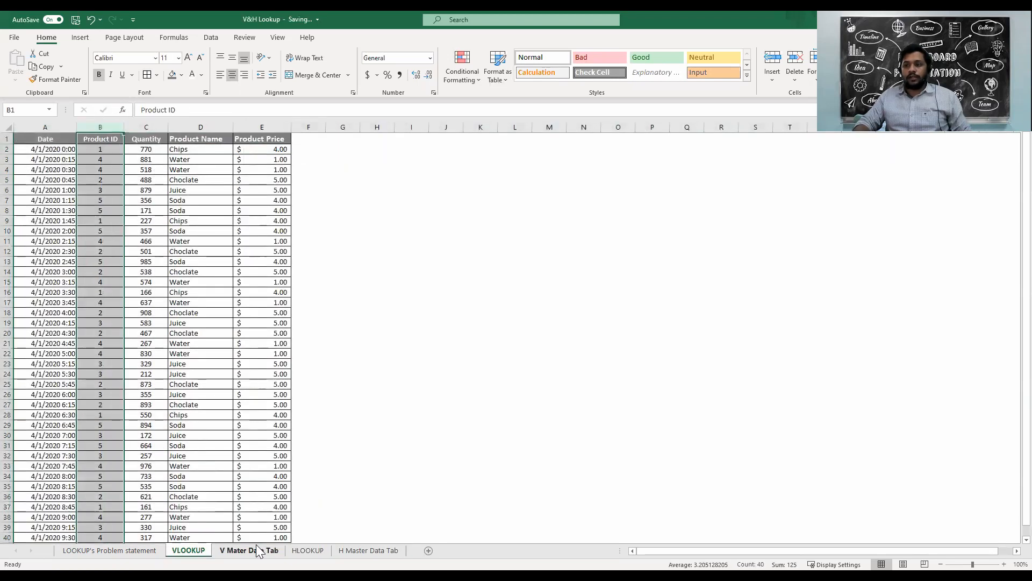
click(249, 550)
click(40, 124)
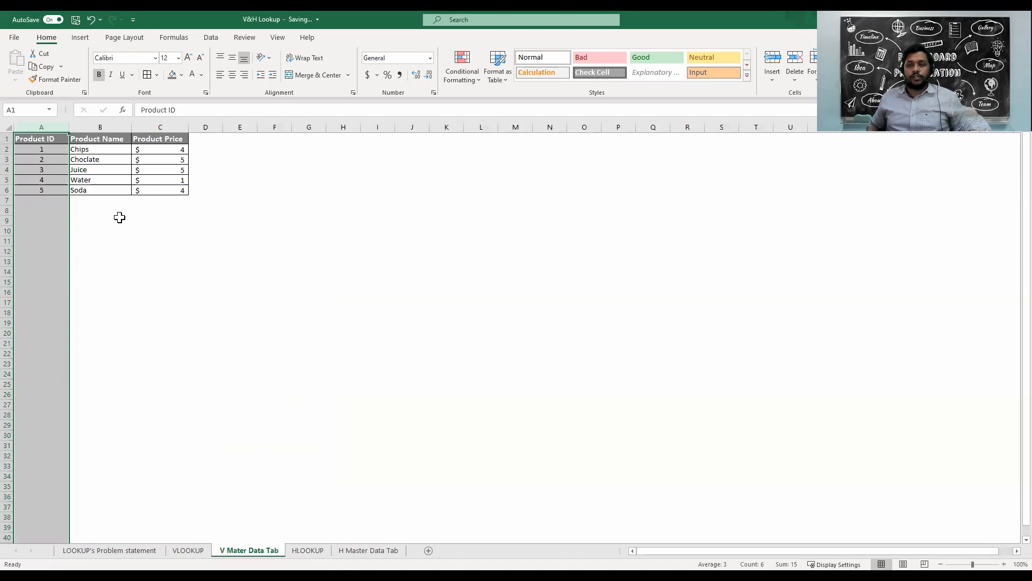
click(43, 150)
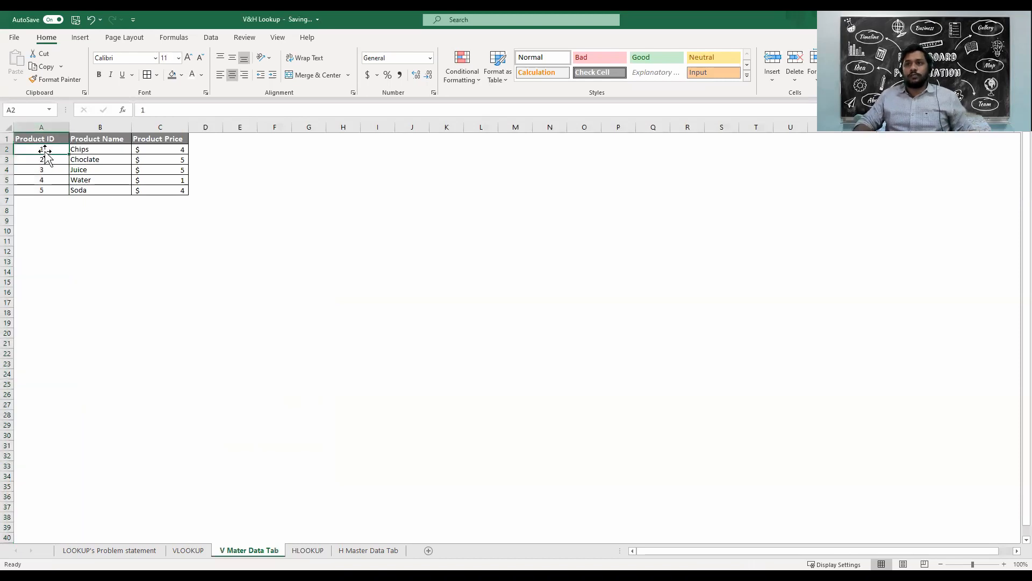
click(188, 550)
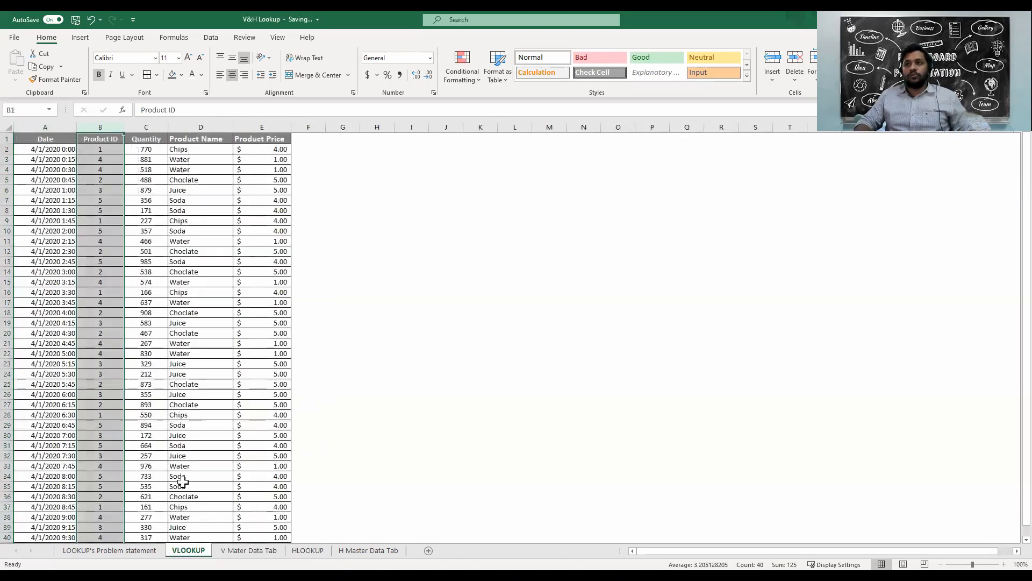
click(100, 152)
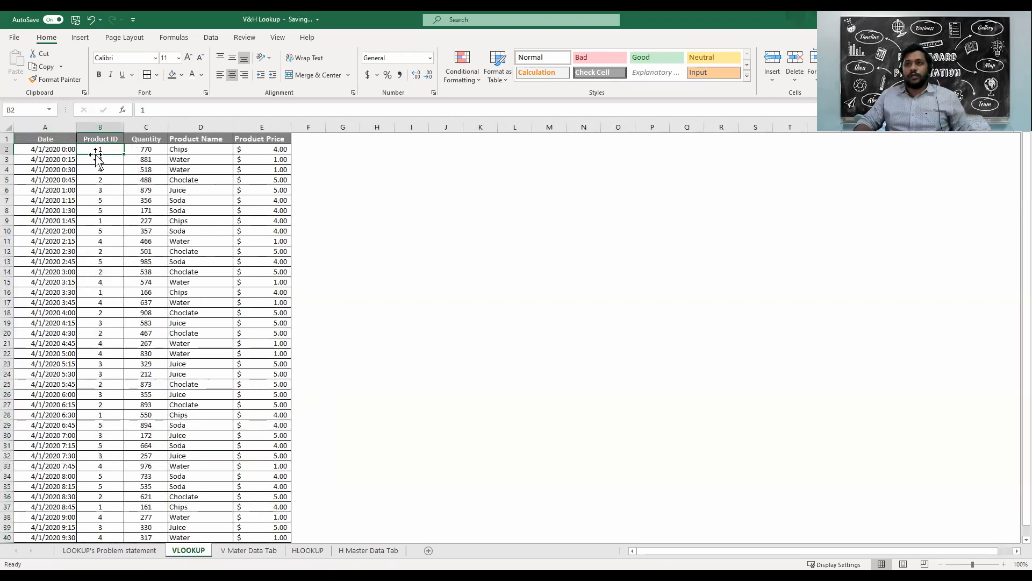
click(226, 550)
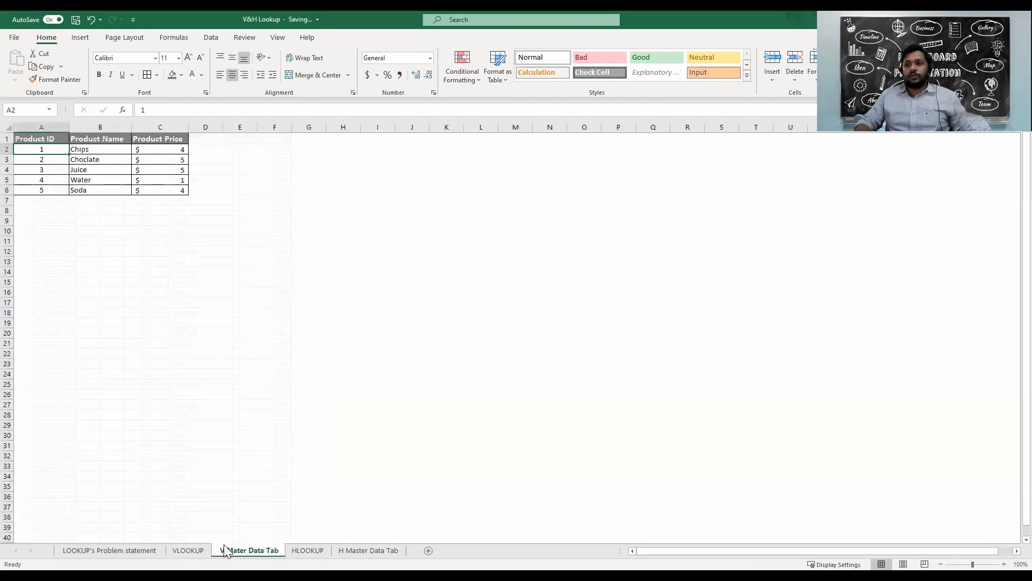
click(156, 148)
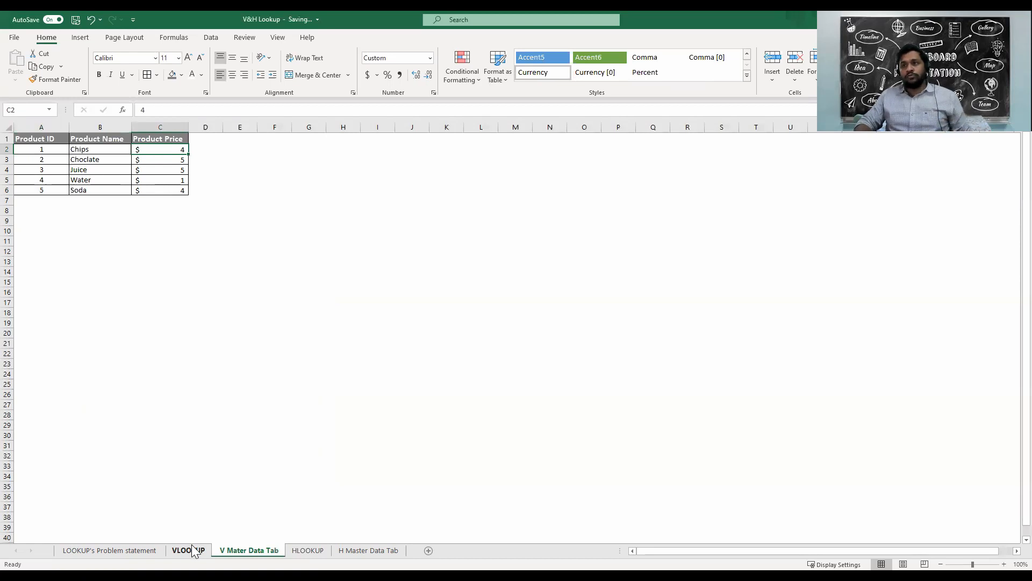
Copy the Product ID column A1:A6 of the V Mater Data Tab sheet to D1, beside the Product Price column.
click(42, 141)
key(ctrl+shift+Down)
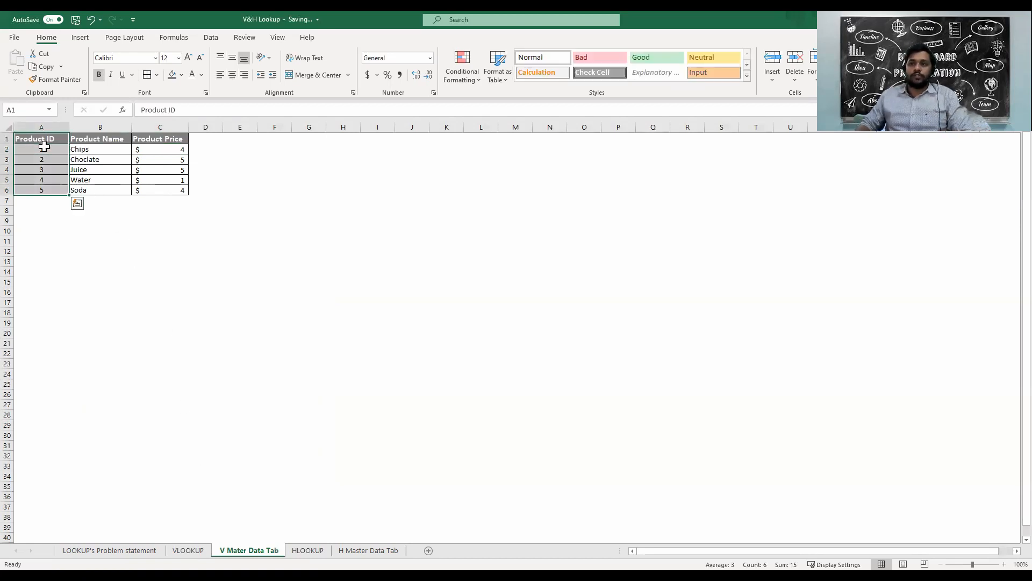
key(ctrl+c)
key(Right)
key(Right)
key(Right)
key(Right)
key(Left)
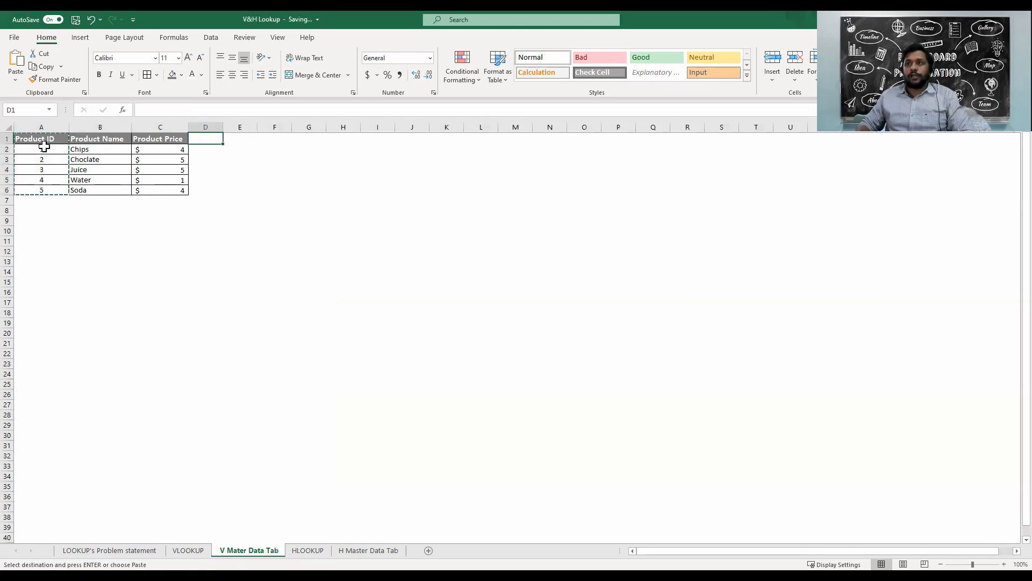
key(ctrl+v)
Clear the original Product ID header and values from A1:A6 and return to the copied header in D1.
key(Left)
key(Left)
key(Left)
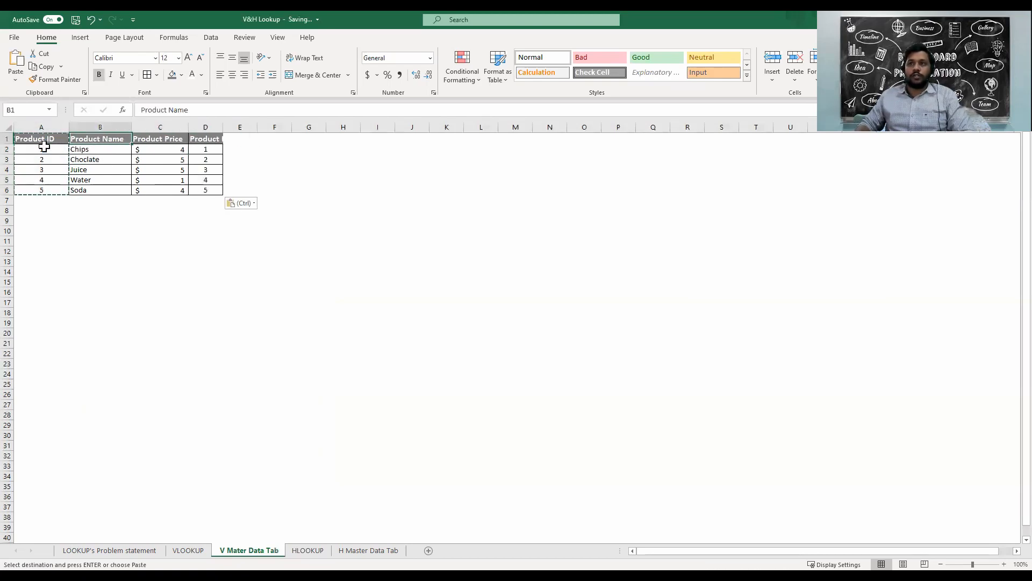
key(ctrl+shift+Down)
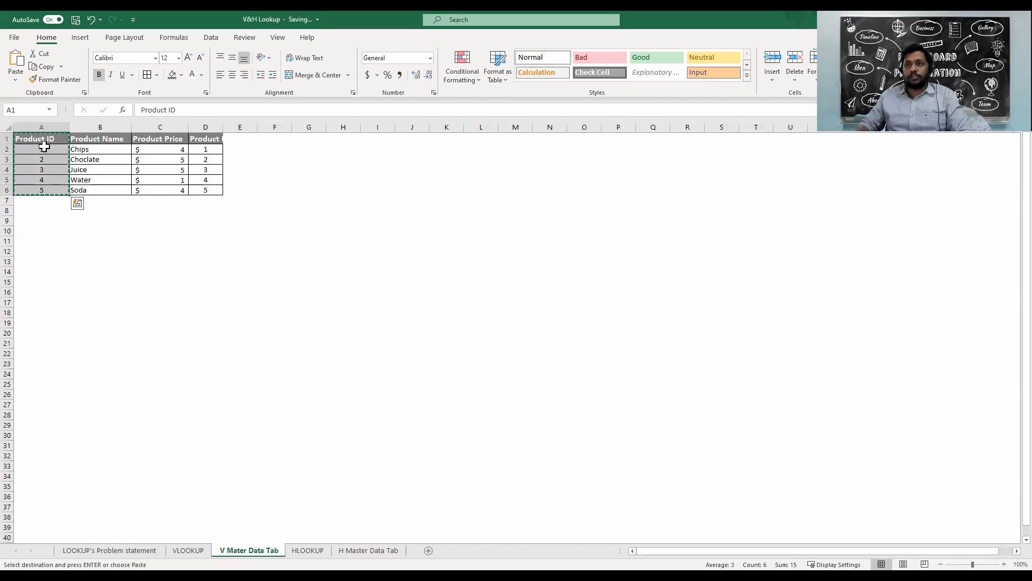
key(Delete)
key(Right)
key(Right)
key(Right)
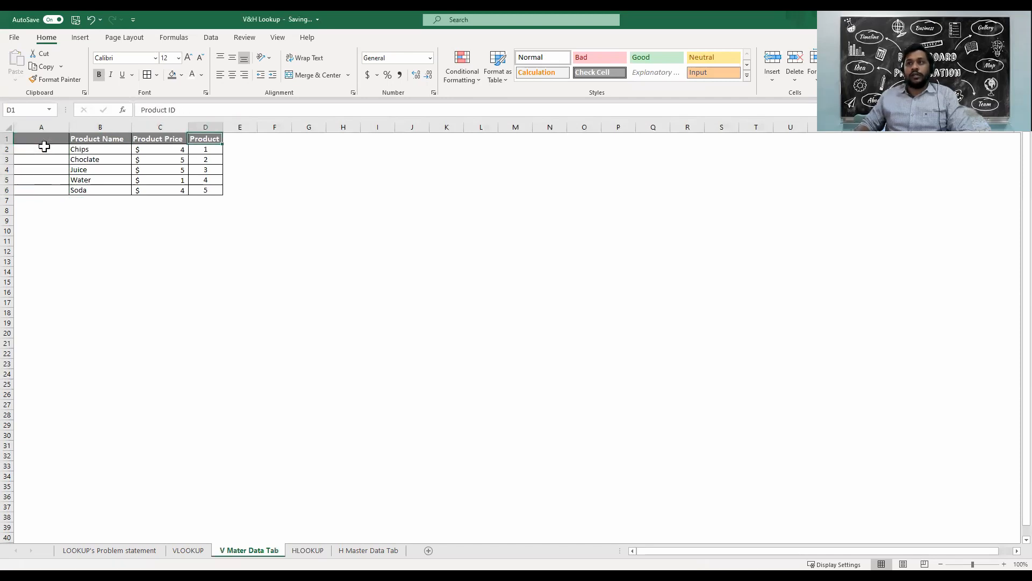